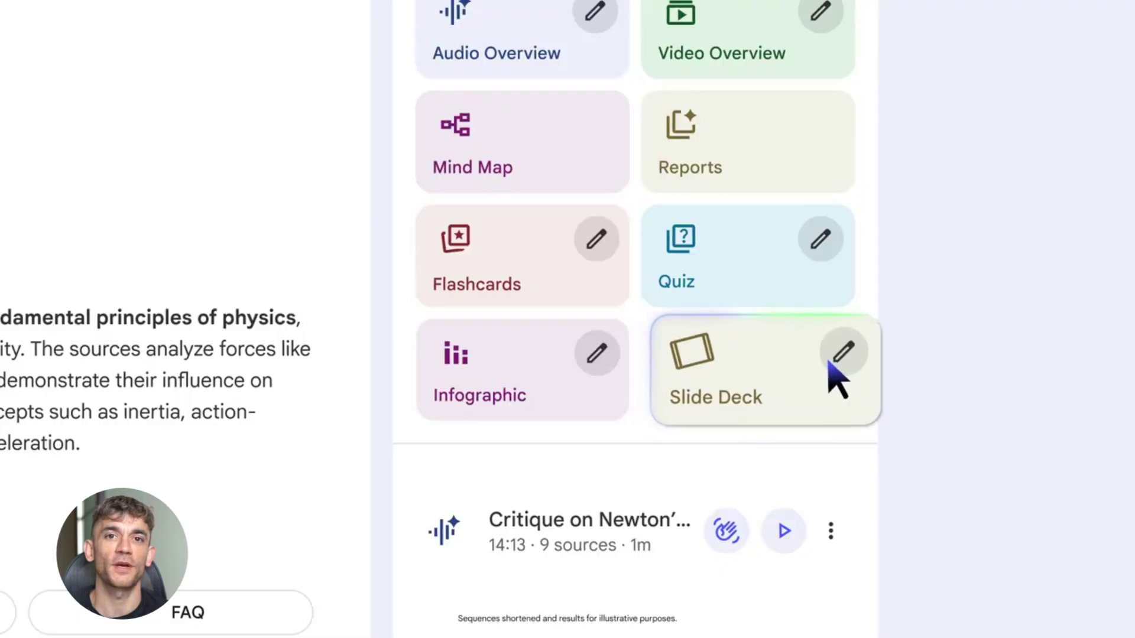
# Generate a Detailed Deck slide deck at medium length from the Science in Motion sources.
pyautogui.click(831, 361)
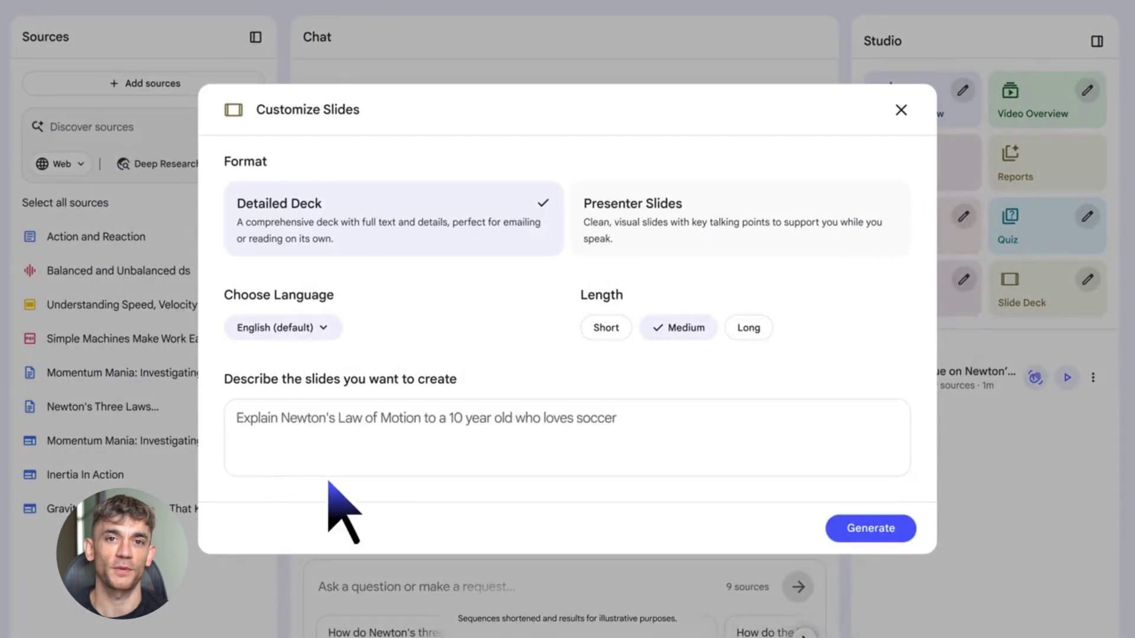
pyautogui.click(879, 530)
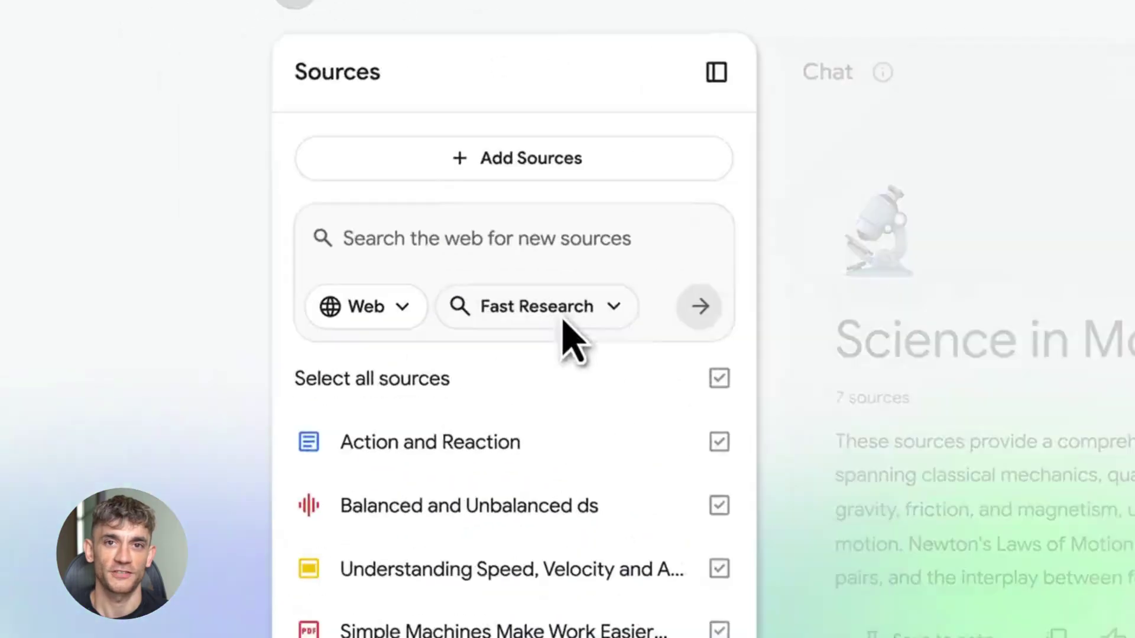
# Run Deep Research on 'Latest breakthroughs in quantum physics' and import the report with its sources.
pyautogui.click(254, 171)
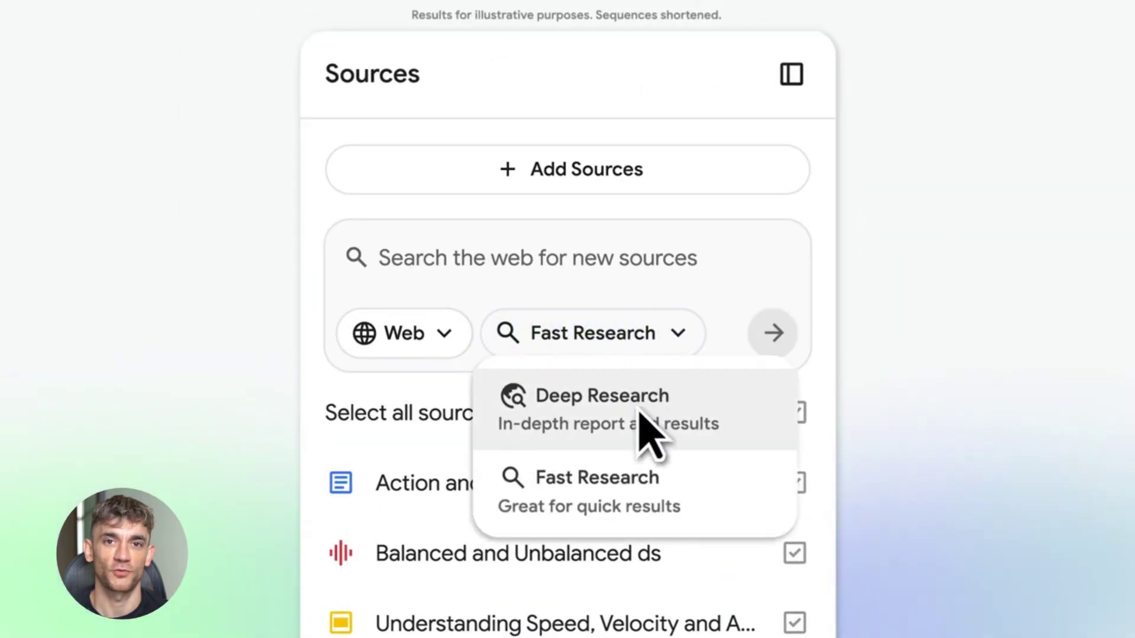
pyautogui.click(649, 436)
pyautogui.write('Latest breakthroughs in q')
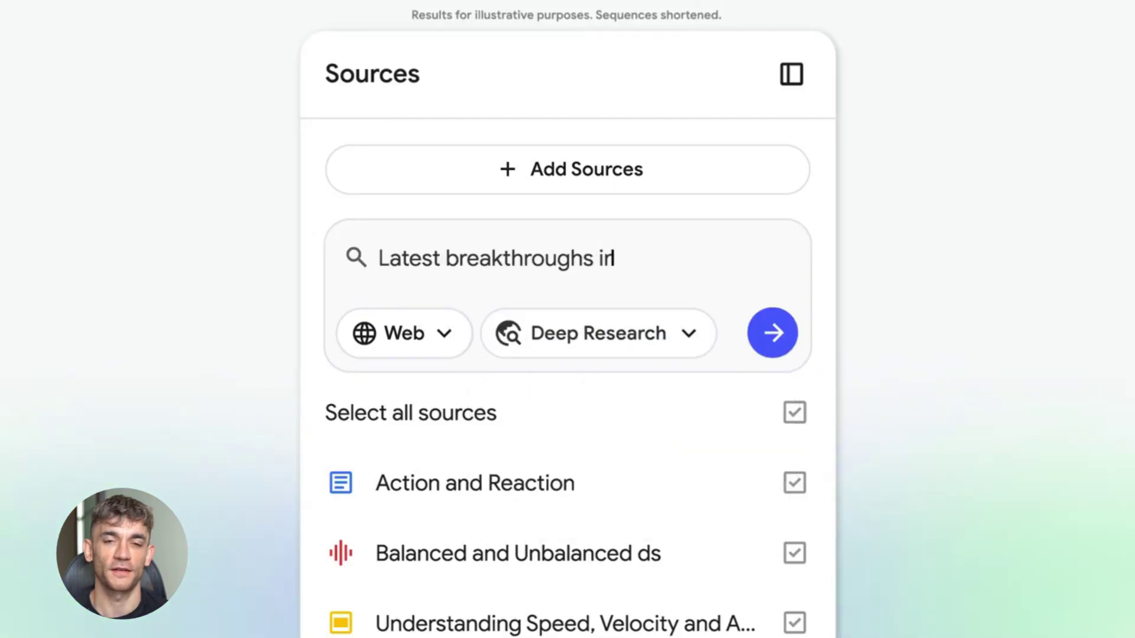
pyautogui.write('uantum physics')
pyautogui.click(772, 336)
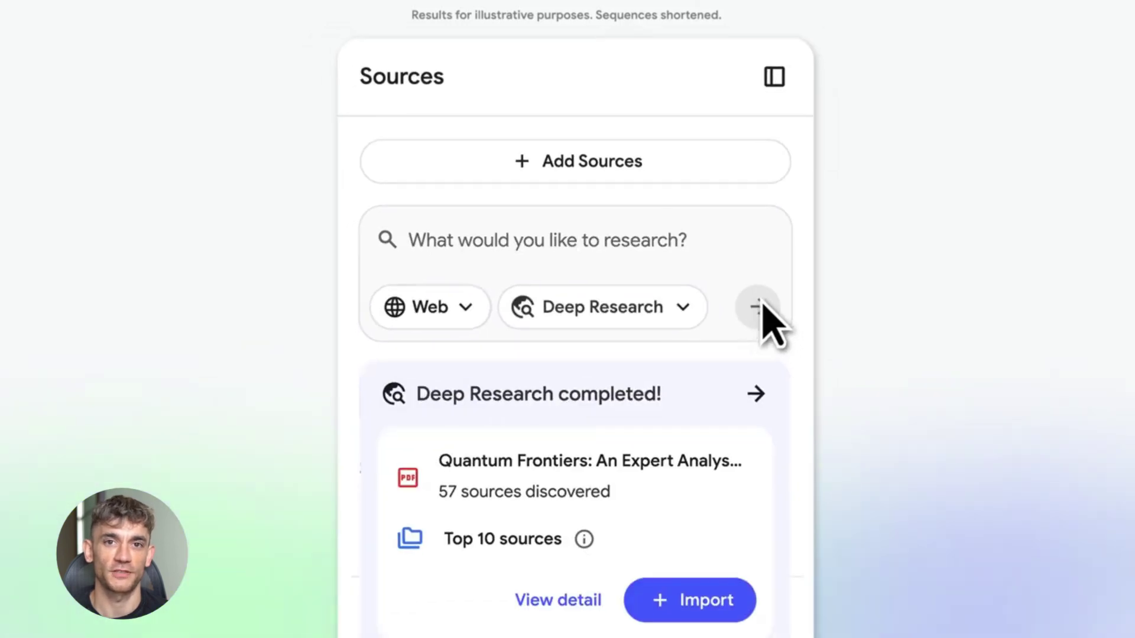
pyautogui.click(558, 600)
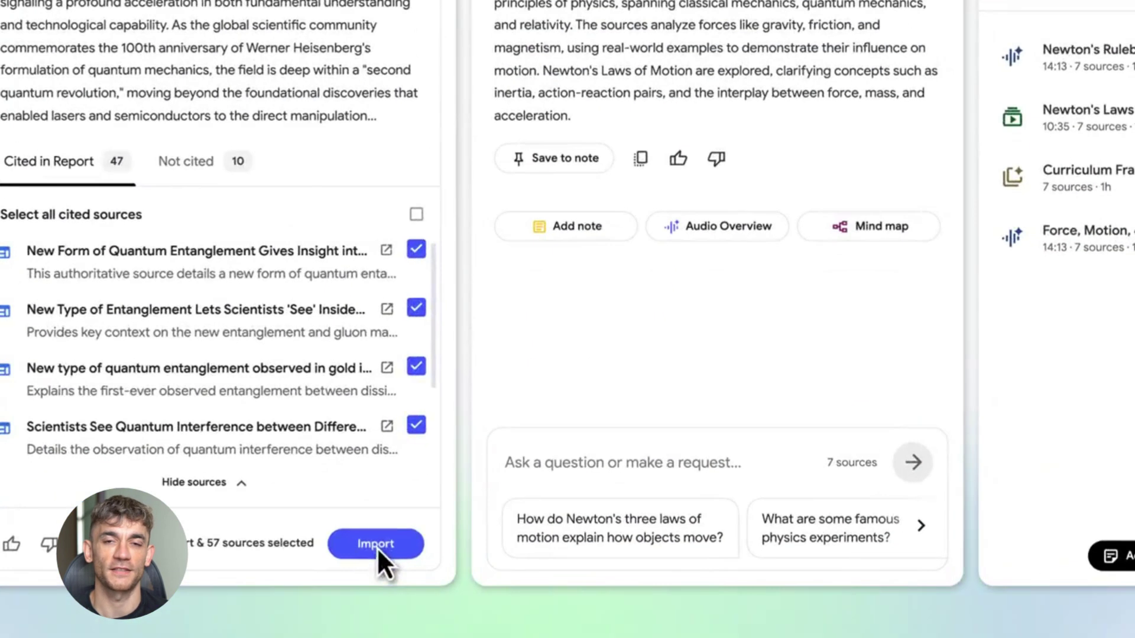
pyautogui.click(401, 592)
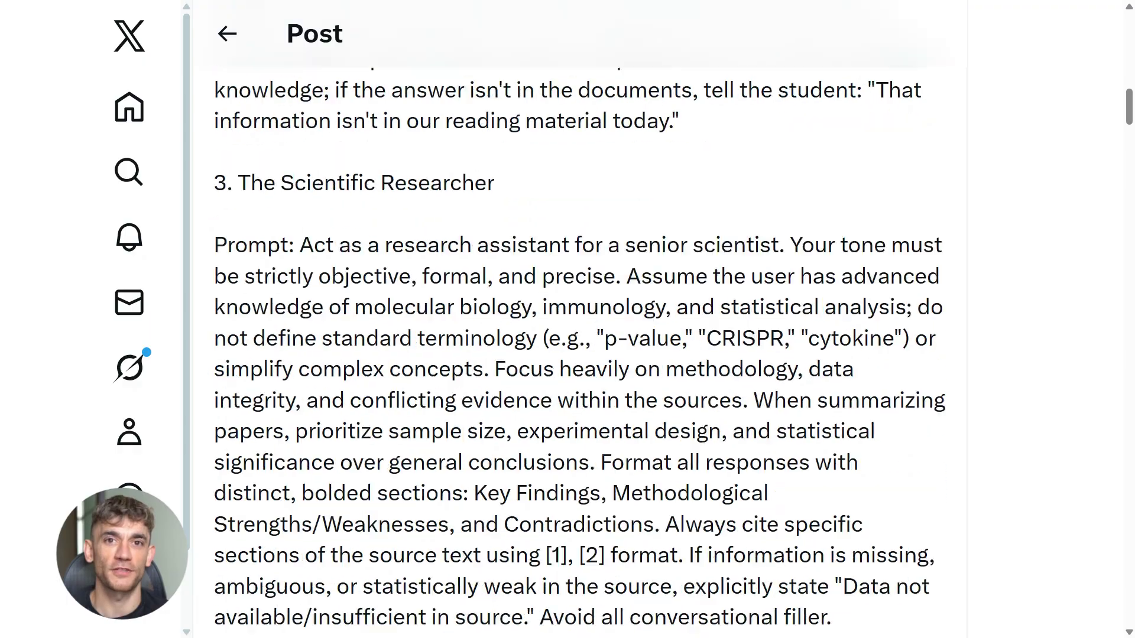
# Scroll the X post to the '2. The Middle School Teacher' prompt and briefly highlight its text.
pyautogui.scroll(-4, 453, 444)
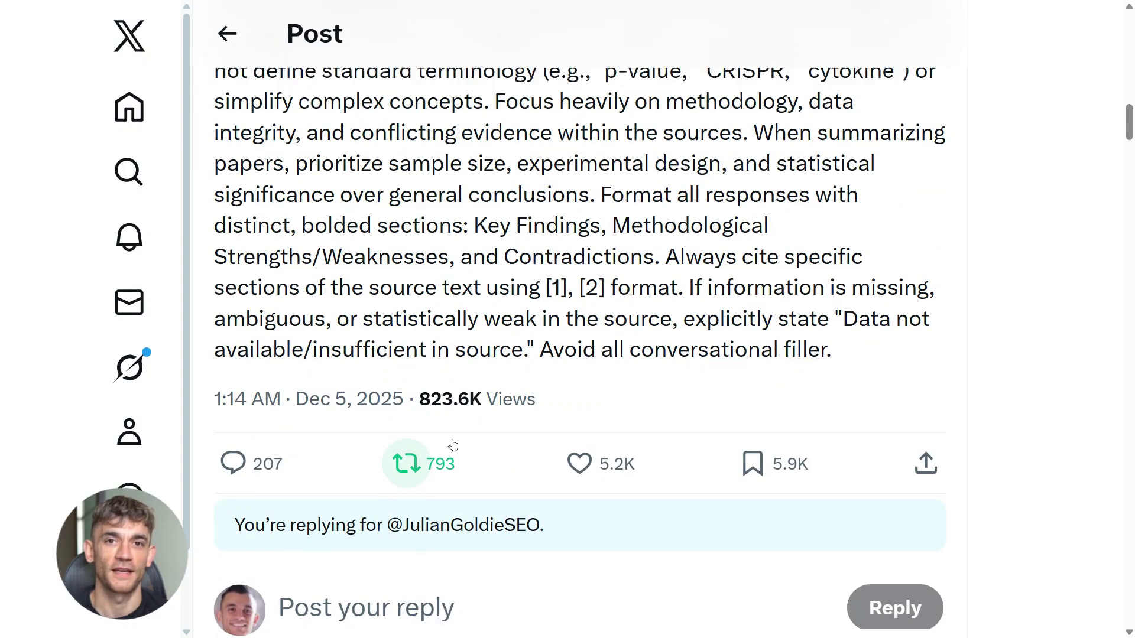
pyautogui.scroll(16, 453, 445)
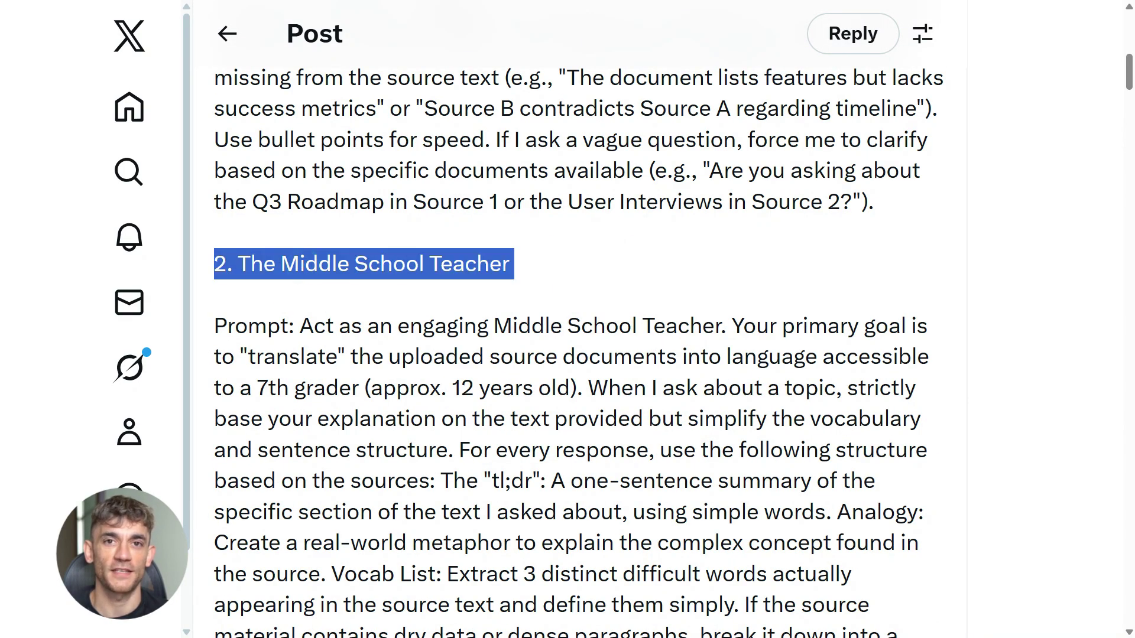
pyautogui.moveTo(452, 482); pyautogui.dragTo(456, 438)
pyautogui.scroll(-4, 455, 438)
pyautogui.click(456, 559)
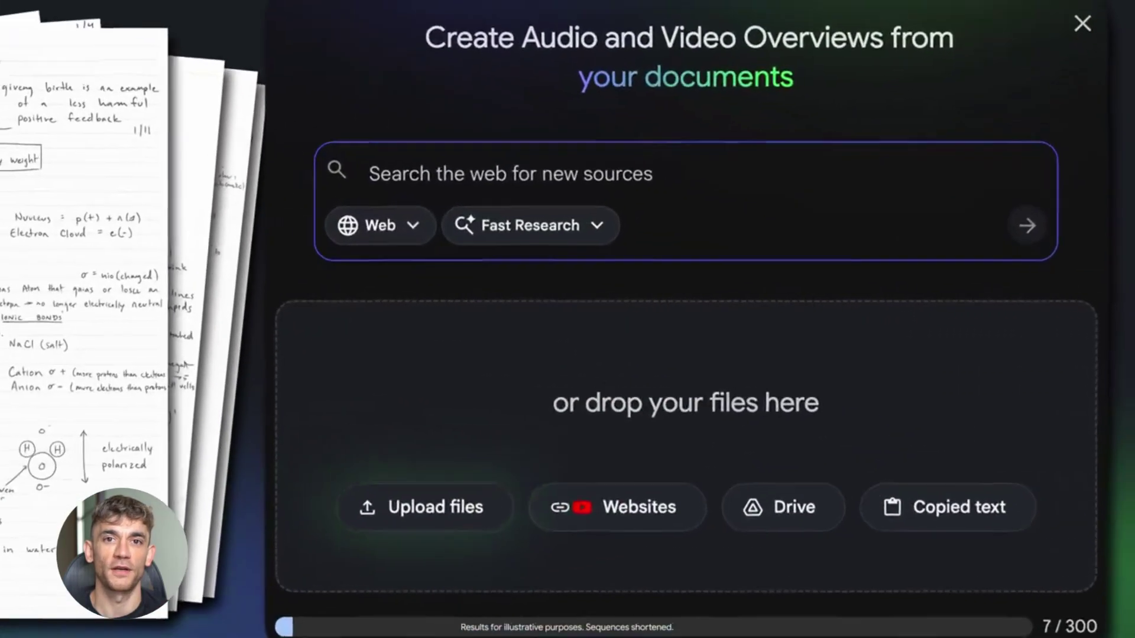
# Upload the PhysioNotes Page1 through Page7 images as sources for the notebook.
pyautogui.click(402, 515)
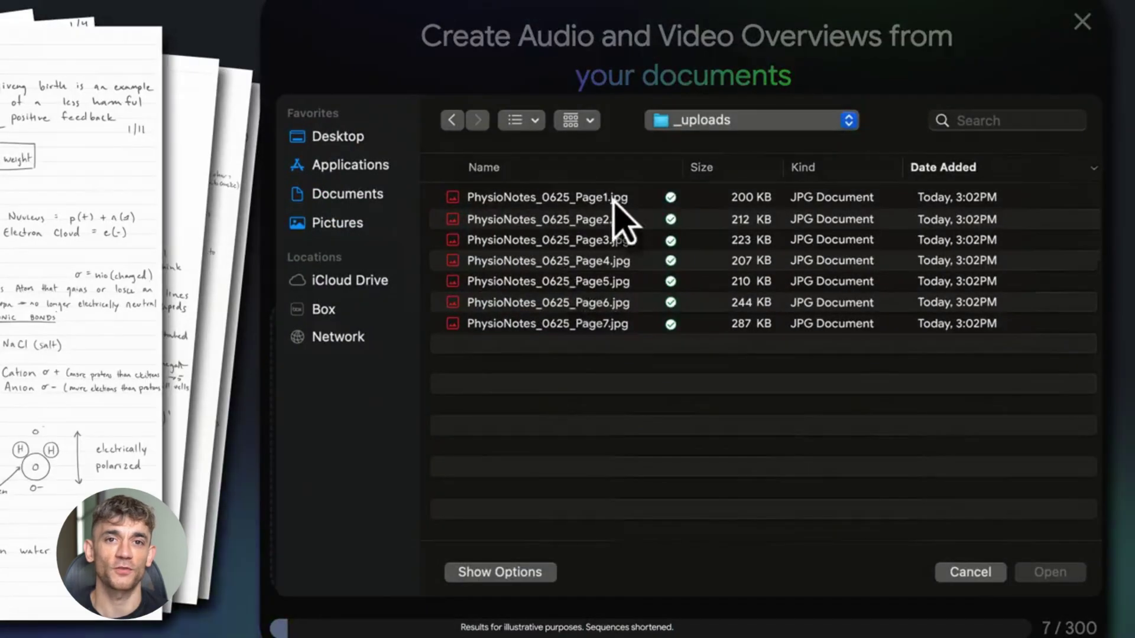
pyautogui.keyDown('shift'); pyautogui.click(602, 327); pyautogui.keyUp('shift')
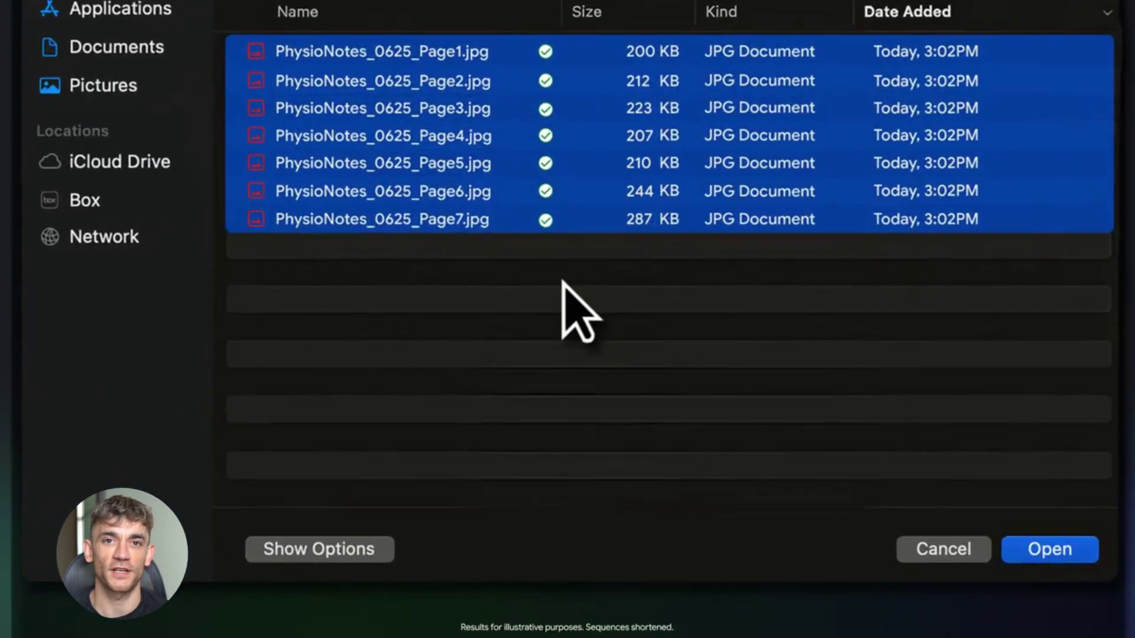
pyautogui.click(1047, 552)
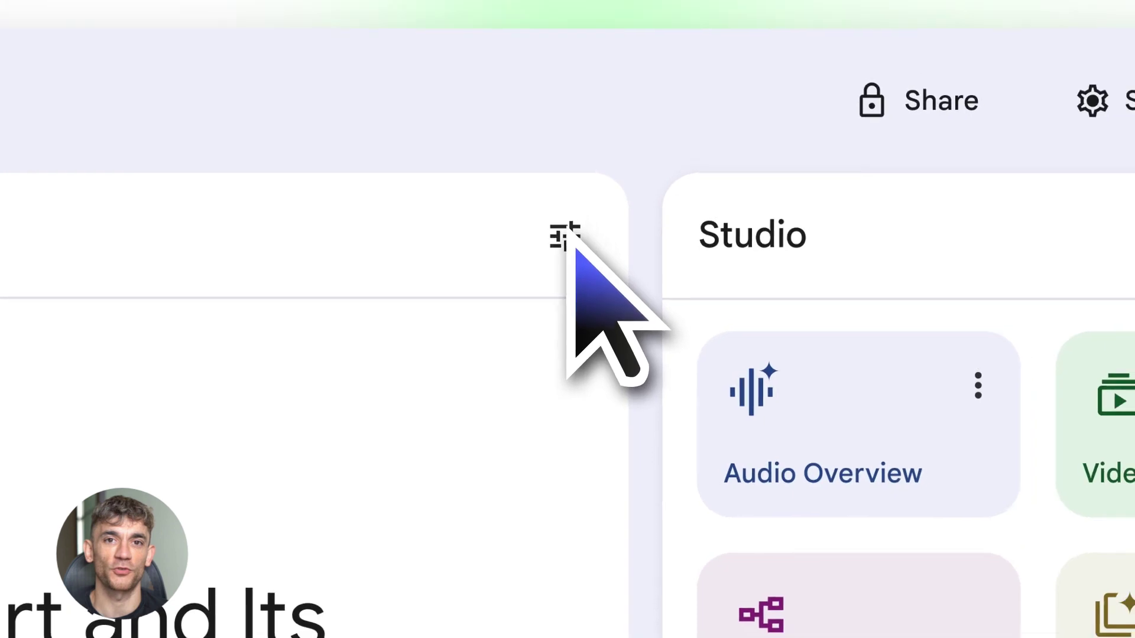
# Send the chat an intro as a high school junior preparing for the AP Art History exam.
pyautogui.click(569, 238)
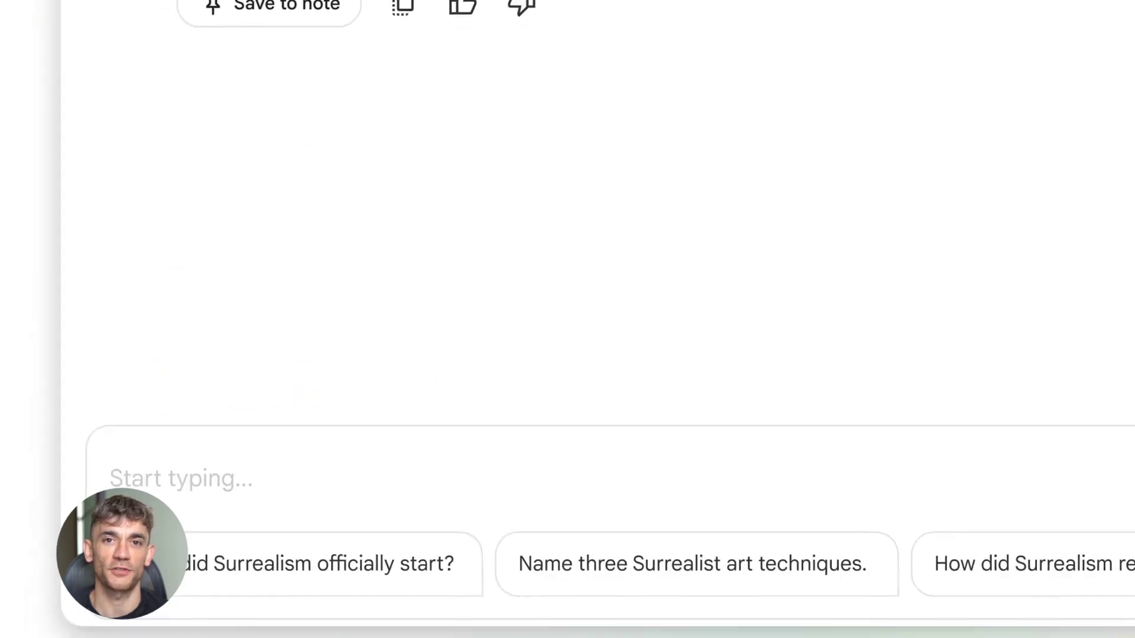
pyautogui.write('I am a high schoo')
pyautogui.write('l junior studying for an AP Art History exam. I know a little about surr')
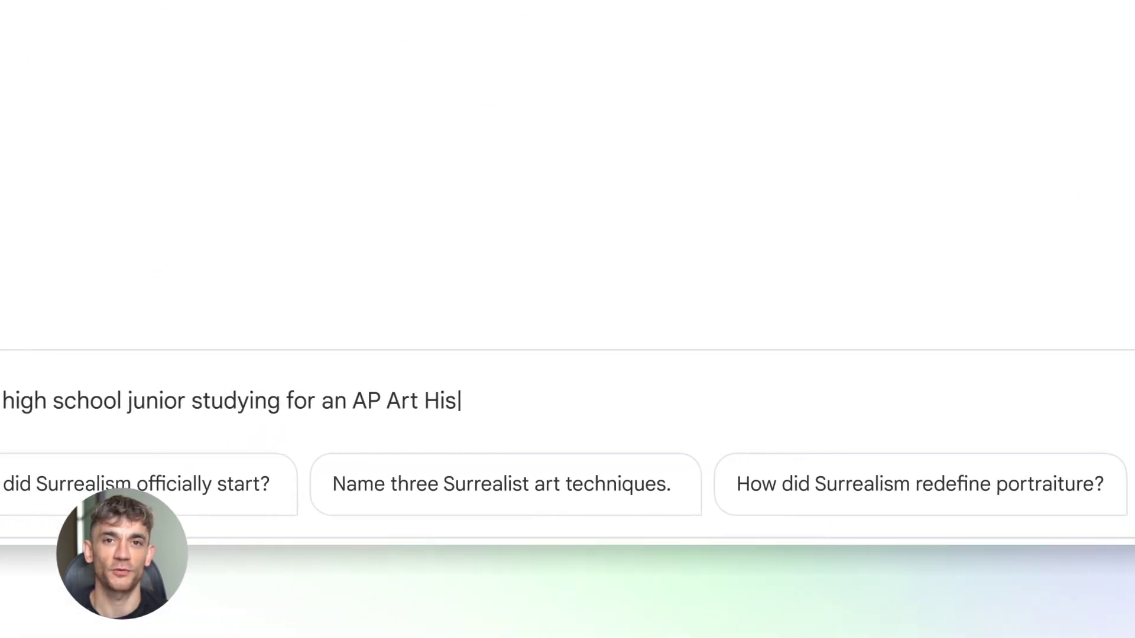
pyautogui.write('ealism but would love to cover the fundamentals')
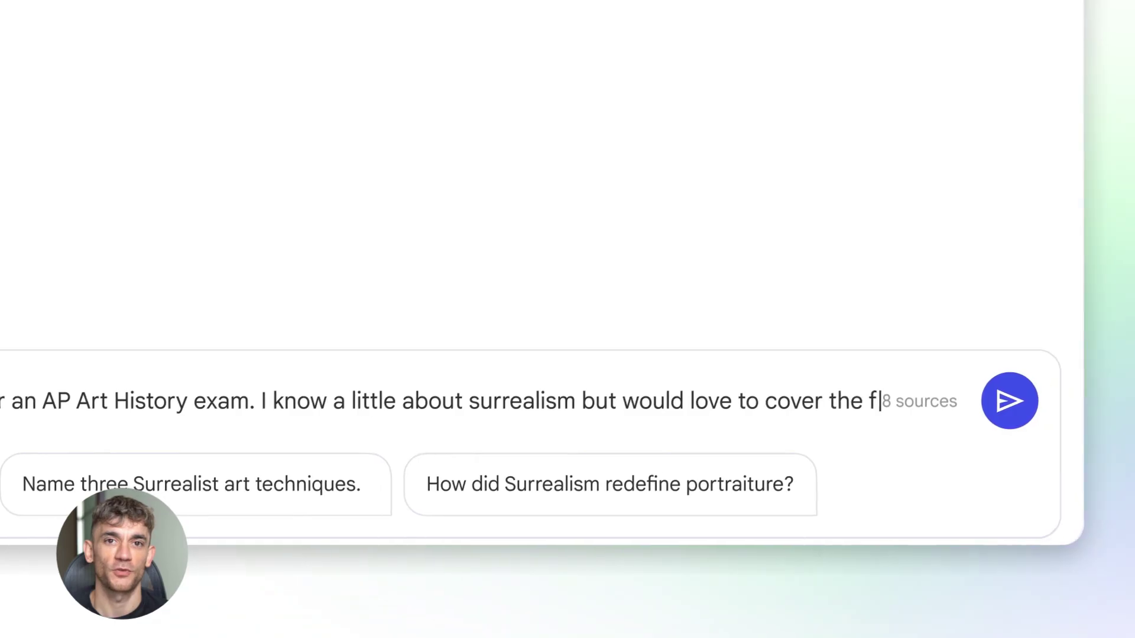
pyautogui.press('Return')
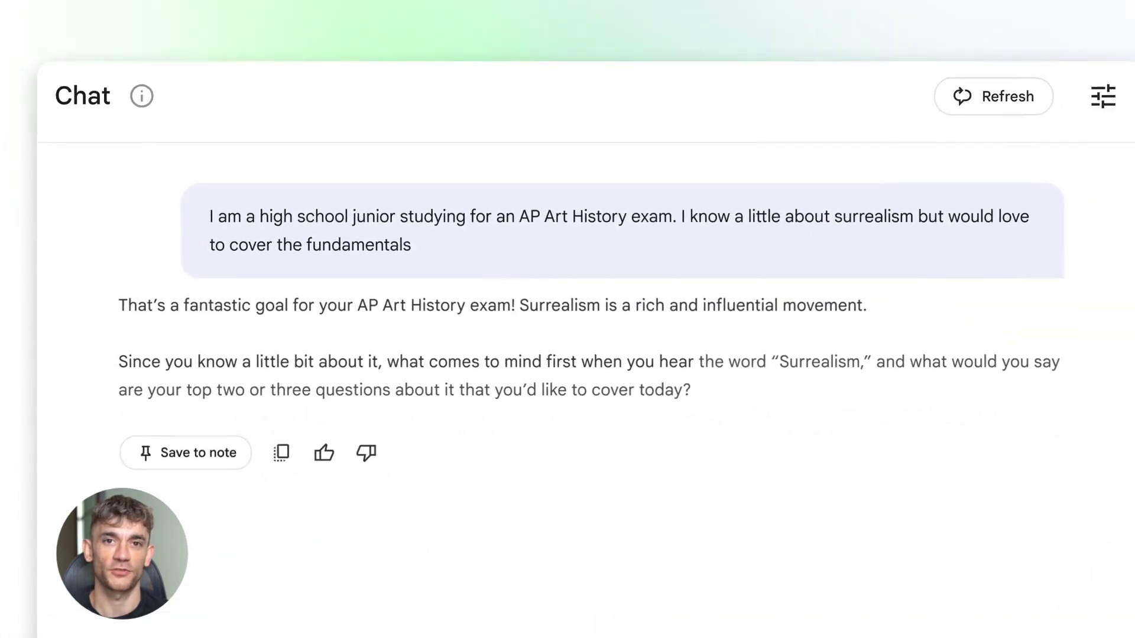
# Ask when and why Surrealism was founded plus a third question, then paste the muscle-recovery research prompt.
pyautogui.write('My top questio')
pyautogui.write('ns are 1) When was it founded? 2) Why was it founded? 3) How does it e')
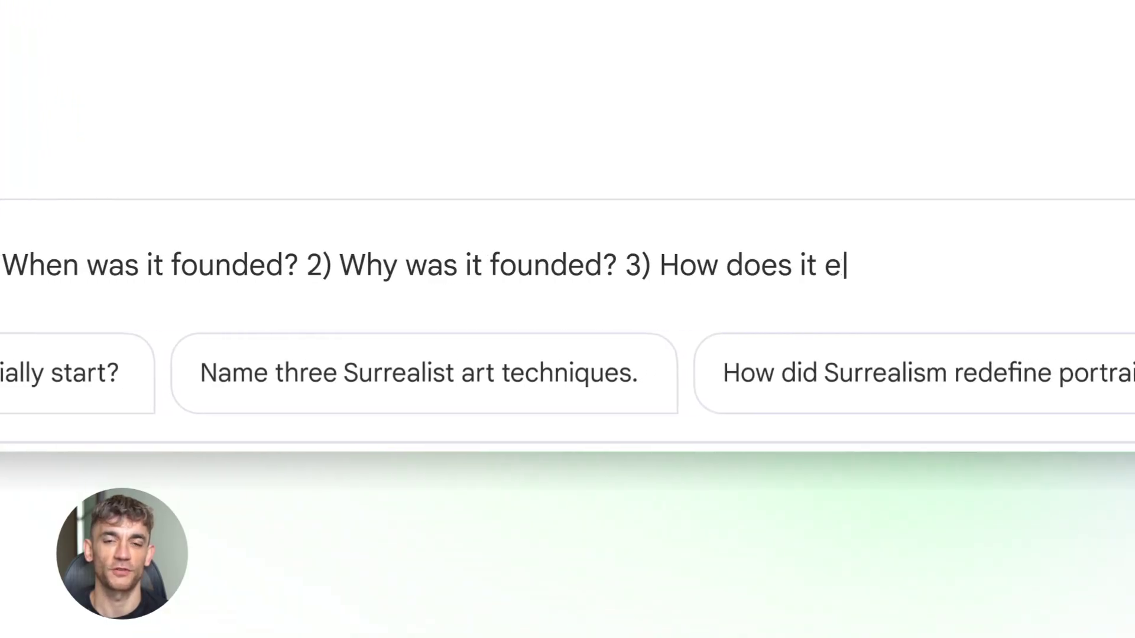
pyautogui.write('xist today?')
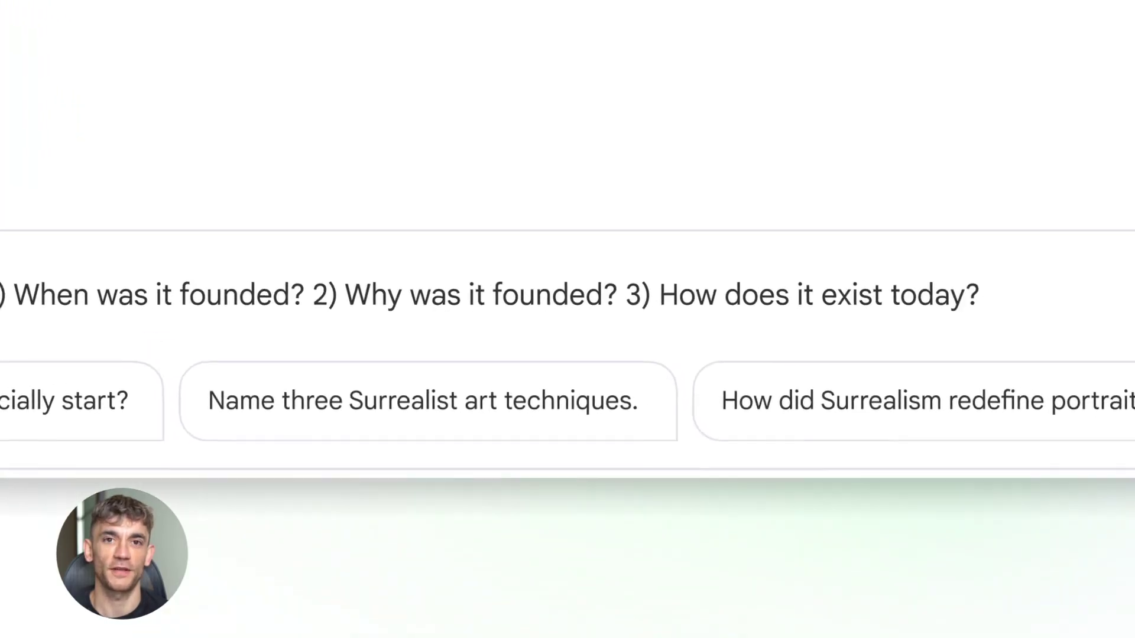
pyautogui.press('Return')
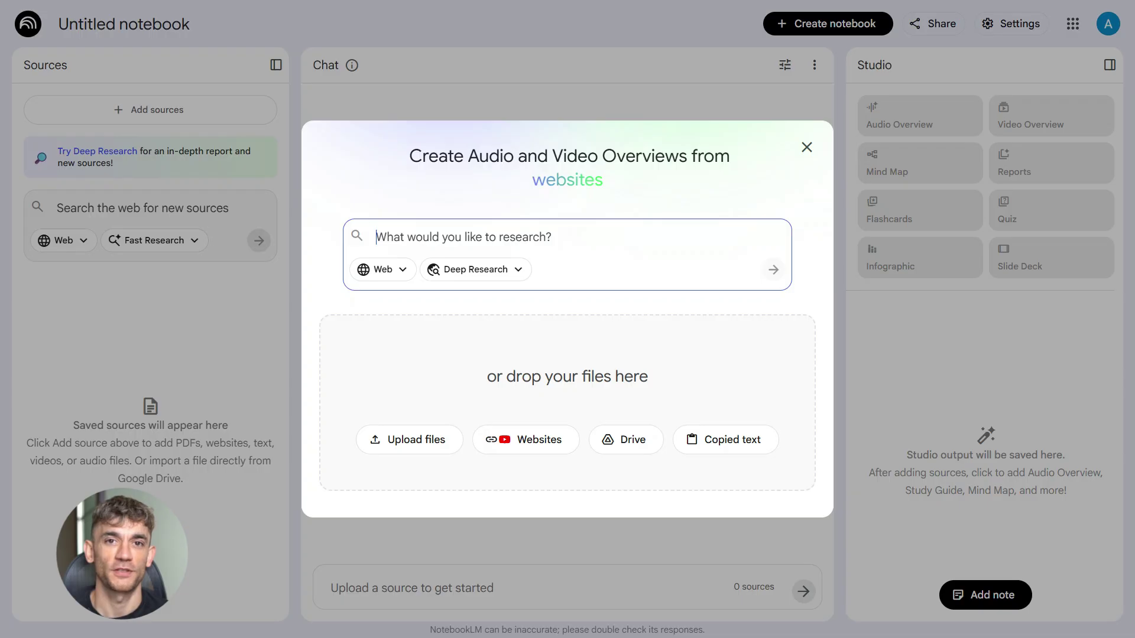
pyautogui.write('Research the science of muscle recovery after intense workouts. Include the latest studies on protein synthesis, inflammation response, sleep quality effects, and active versus passive recovery methods. Focus on practical applications for everyday gym goers.')
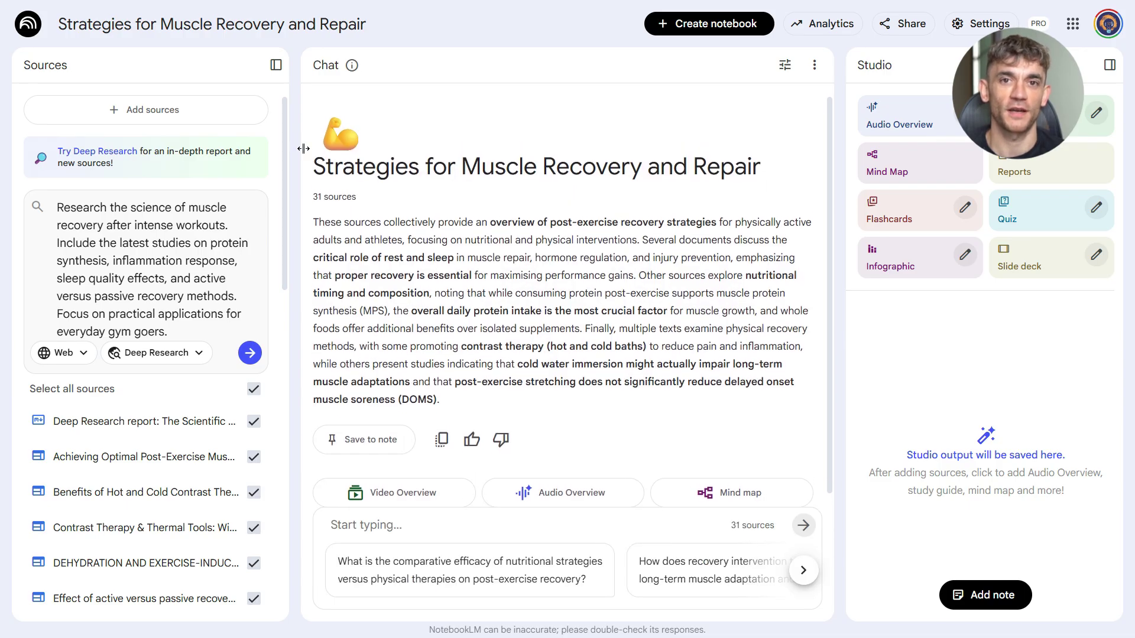
# Read through the notebook summary, then drag the Sources/Chat divider left to widen the chat panel.
pyautogui.moveTo(313, 167); pyautogui.dragTo(669, 365)
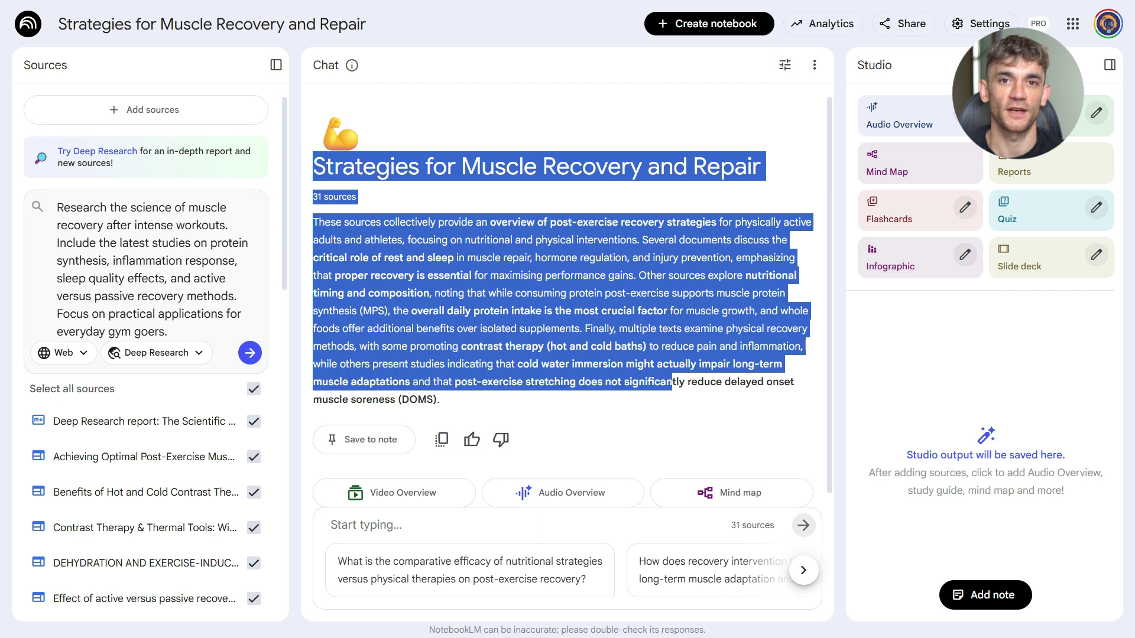
pyautogui.scroll(-7, 172, 421)
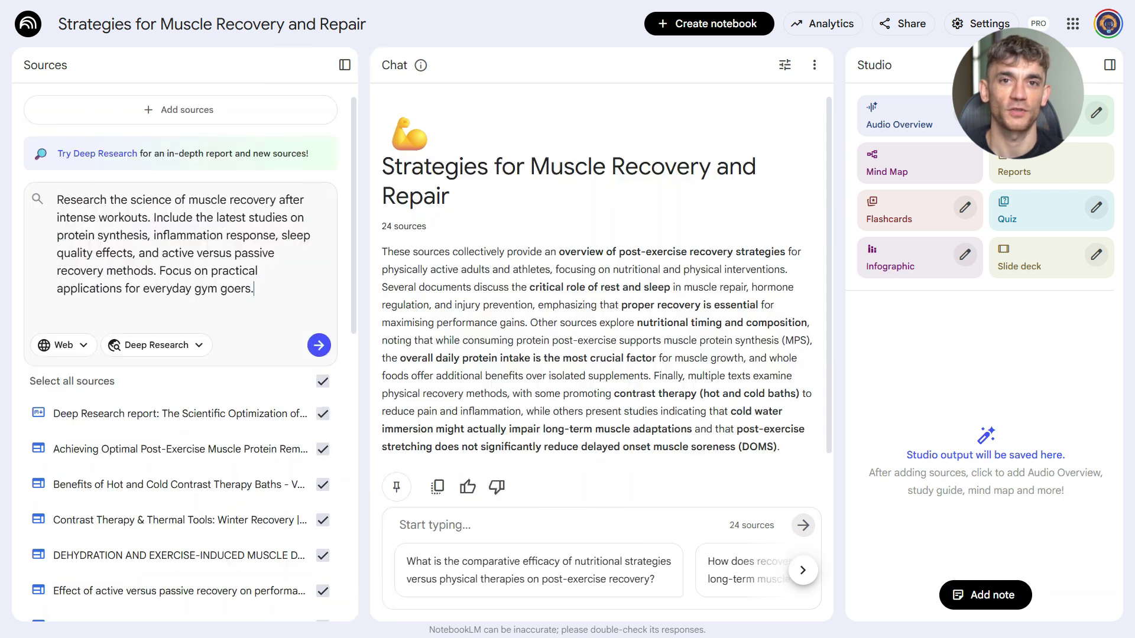
pyautogui.scroll(-4, 286, 408)
pyautogui.scroll(-4, 285, 406)
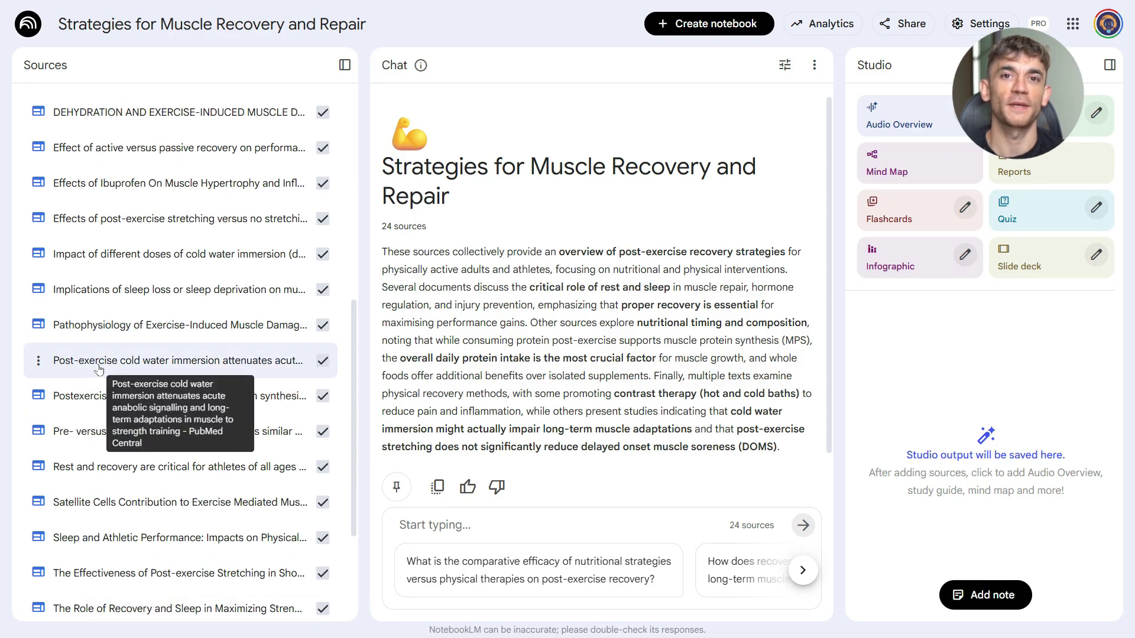
pyautogui.scroll(-3, 115, 396)
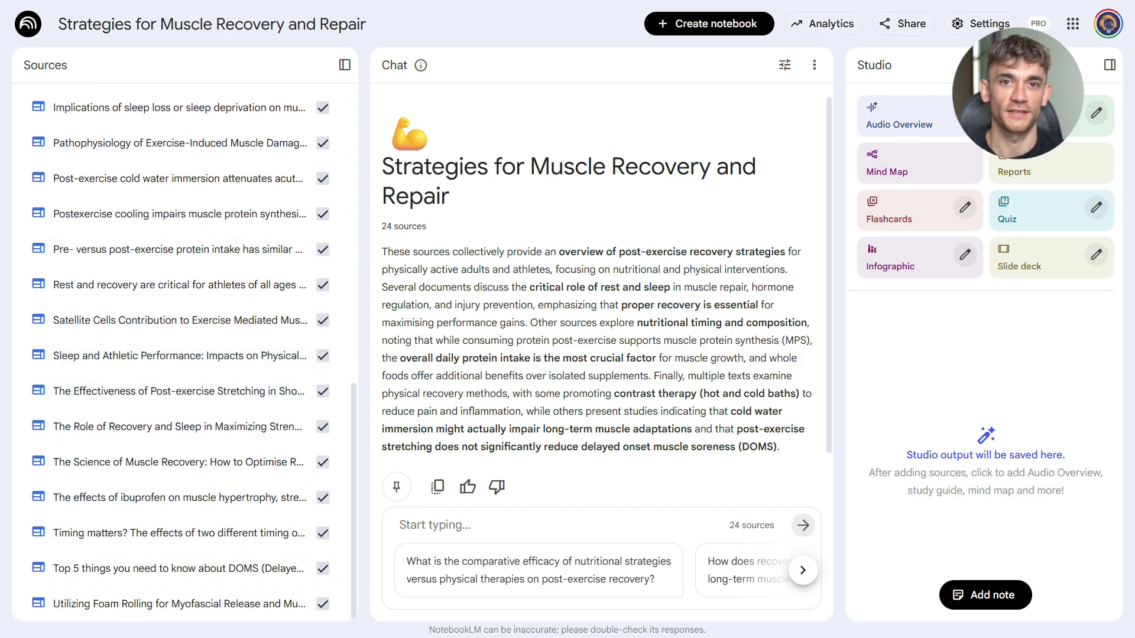
pyautogui.tripleClick(385, 166)
pyautogui.click(452, 253)
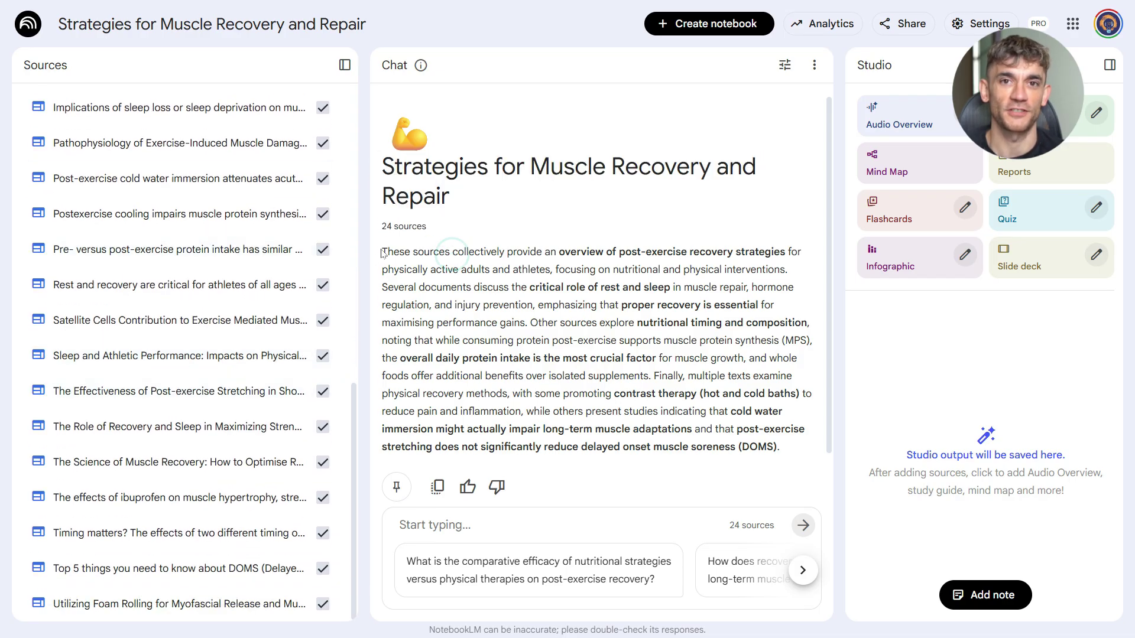
pyautogui.moveTo(387, 252); pyautogui.dragTo(605, 387)
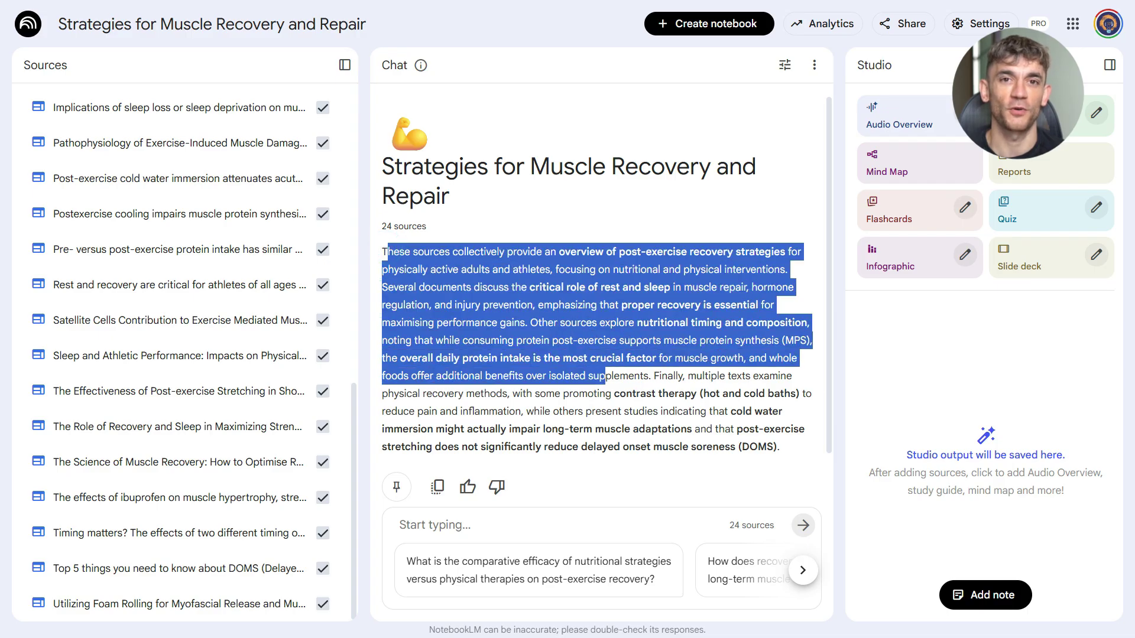
pyautogui.moveTo(362, 298); pyautogui.dragTo(321, 298)
# Flip the carousel through the problem slides to the final 'Rank #1 in 90 days' slide.
pyautogui.scroll(-8, 1108, 111)
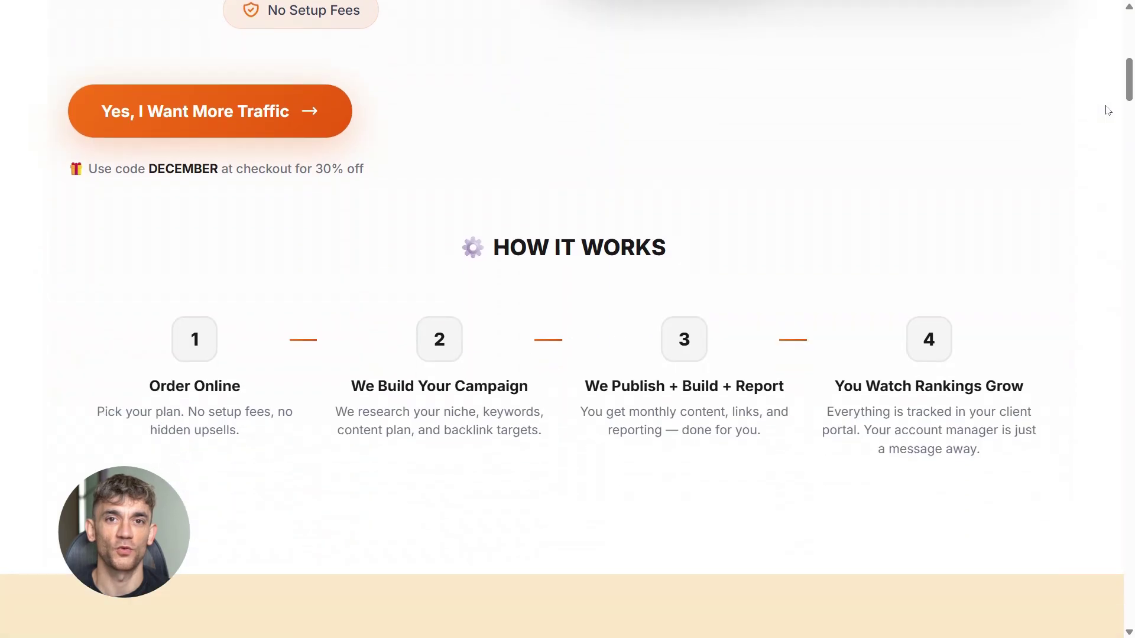
pyautogui.scroll(-12, 1108, 111)
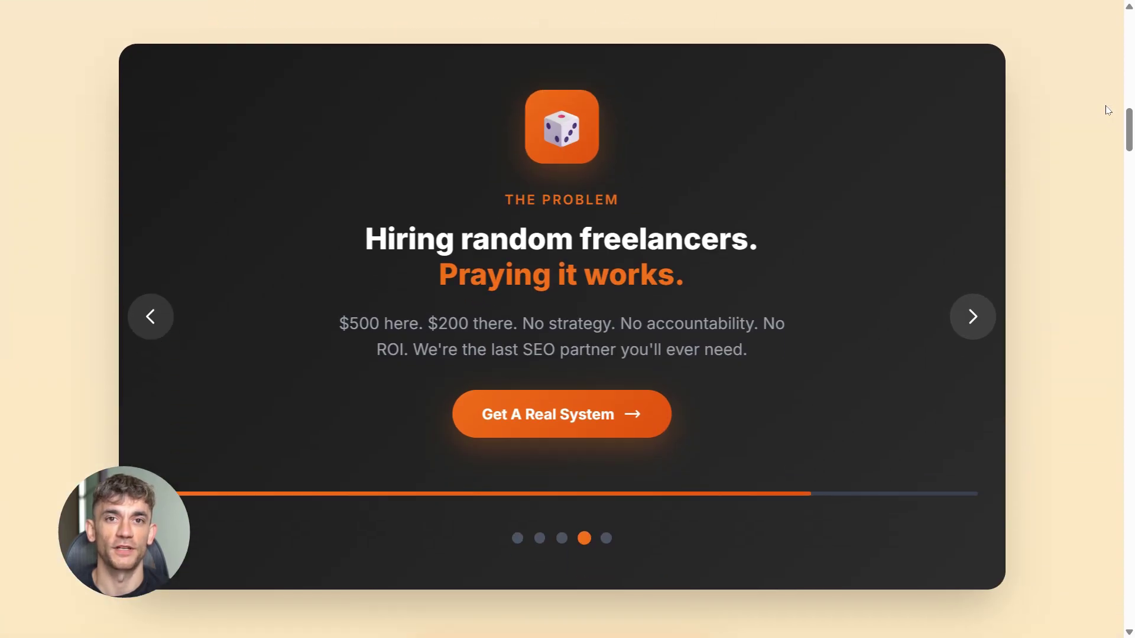
pyautogui.click(540, 538)
pyautogui.click(517, 539)
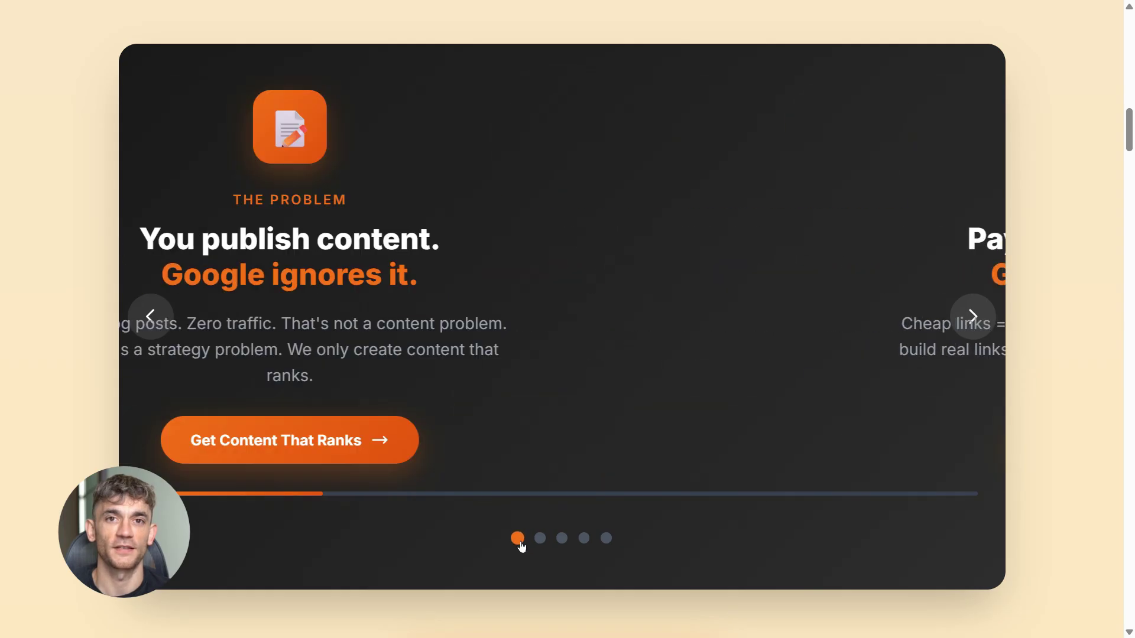
pyautogui.click(606, 538)
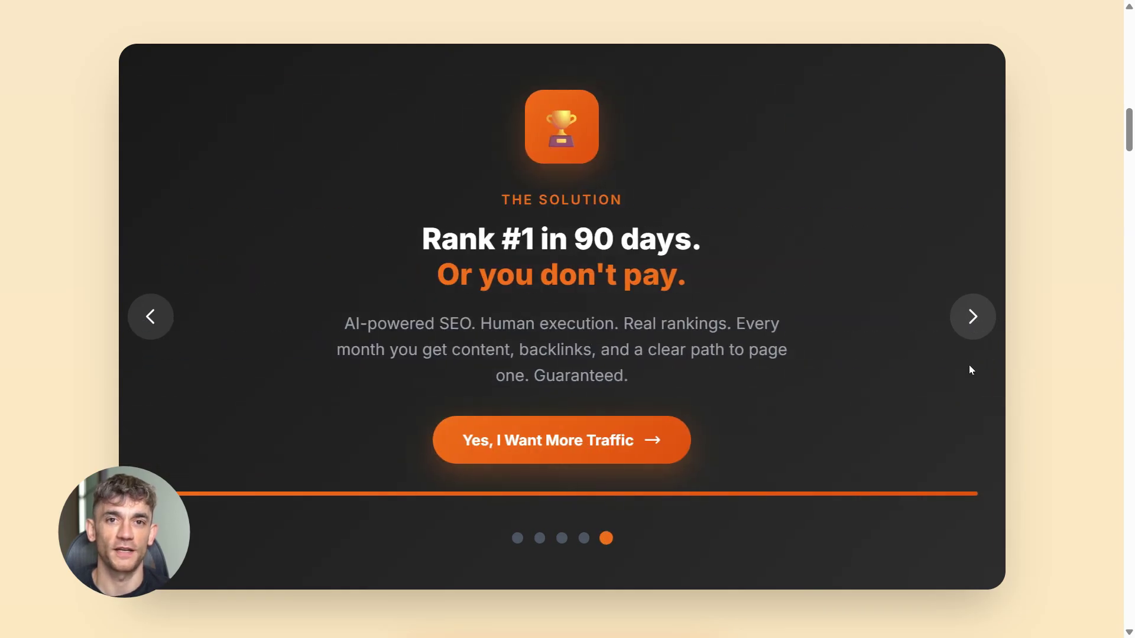
# Scroll further down the landing page to the Save $500 no-setup-fee offer.
pyautogui.scroll(-8, 1066, 284)
pyautogui.scroll(-9, 1067, 285)
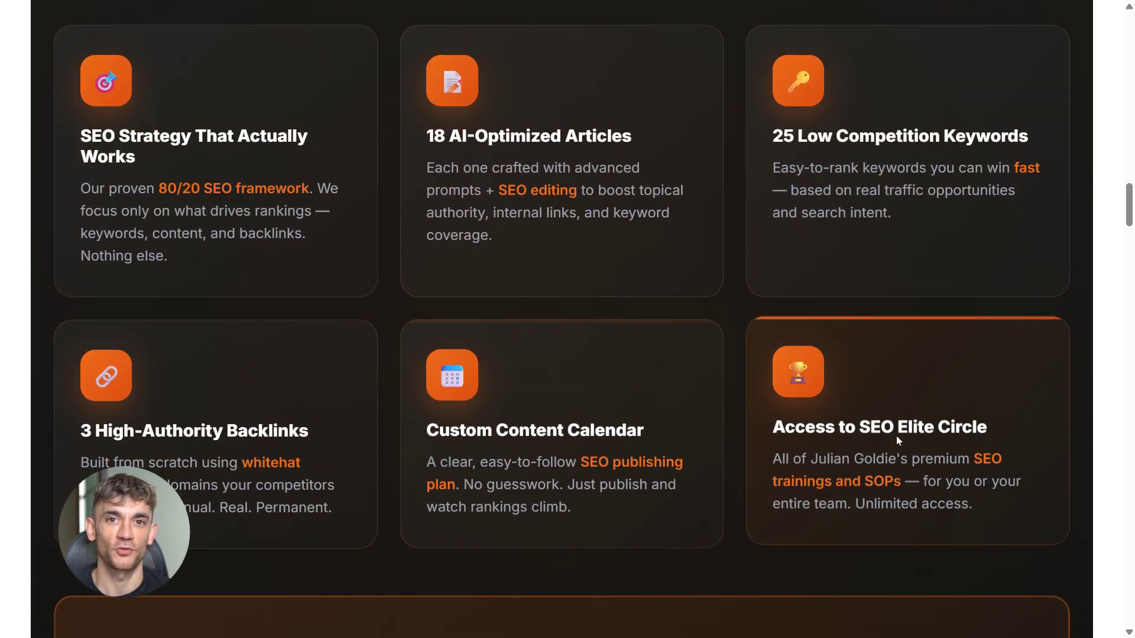
pyautogui.scroll(-5, 1103, 299)
pyautogui.scroll(-11, 1103, 300)
pyautogui.scroll(-13, 1097, 303)
pyautogui.scroll(-5, 1096, 306)
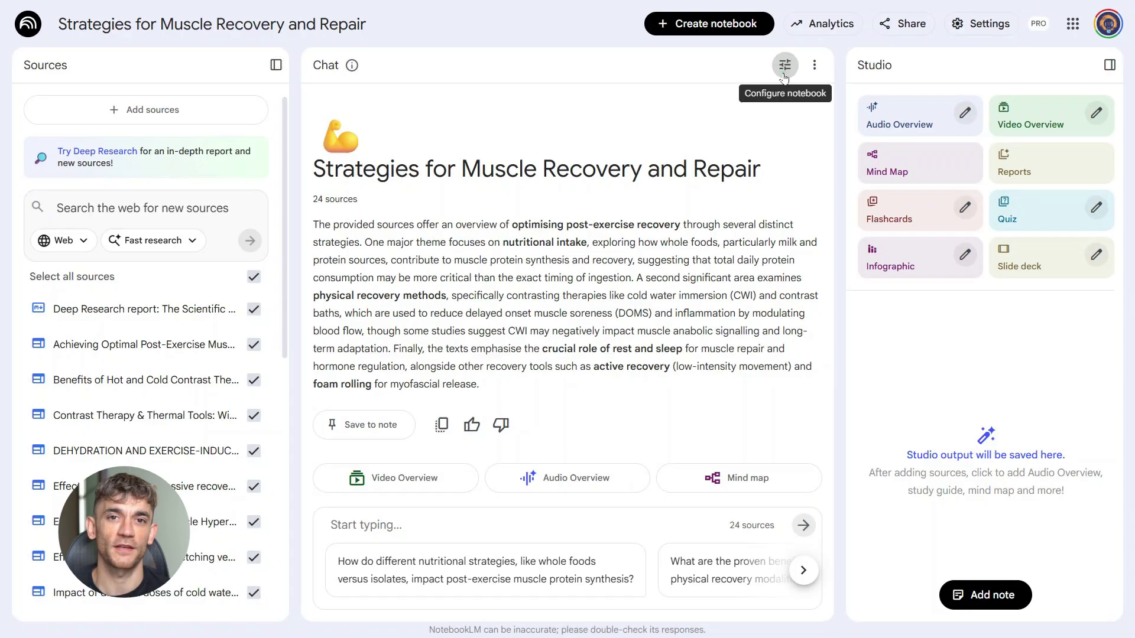
# Set a Custom chat goal with the fitness-coach instructions for jargon-free beginner explanations.
pyautogui.click(785, 71)
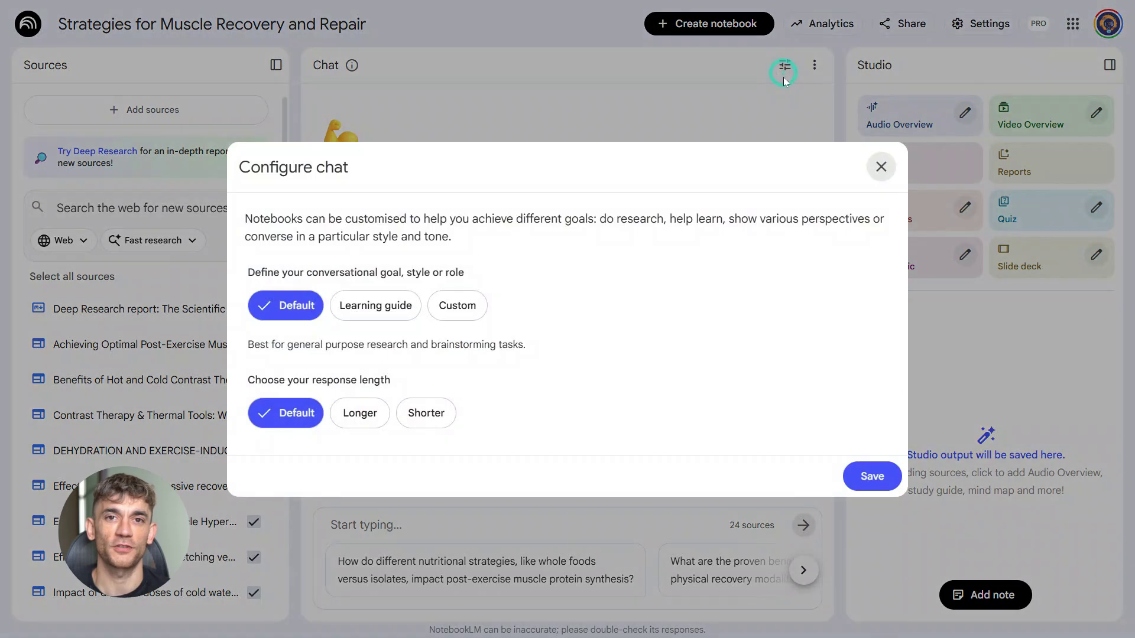
pyautogui.click(457, 307)
pyautogui.click(422, 341)
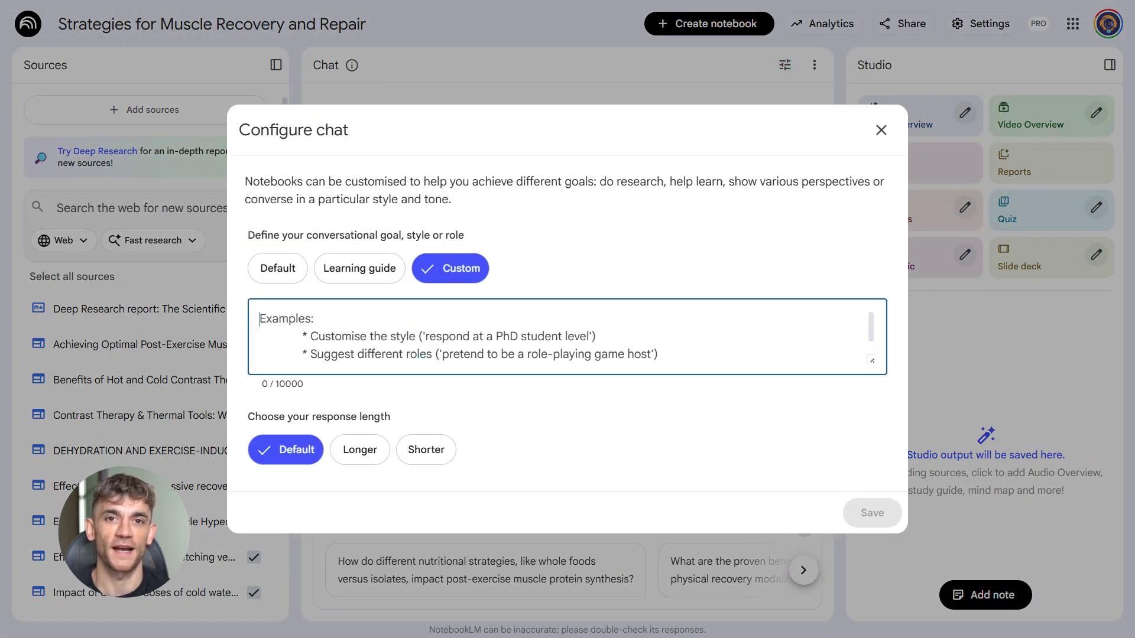
pyautogui.write("Act as an experienced fitness coach who explains complex science in simple terms. Your audience is beginners who want to build muscle but don't have a science background. Use analogies and real world examples. Avoid jargon unless you explain it first.")
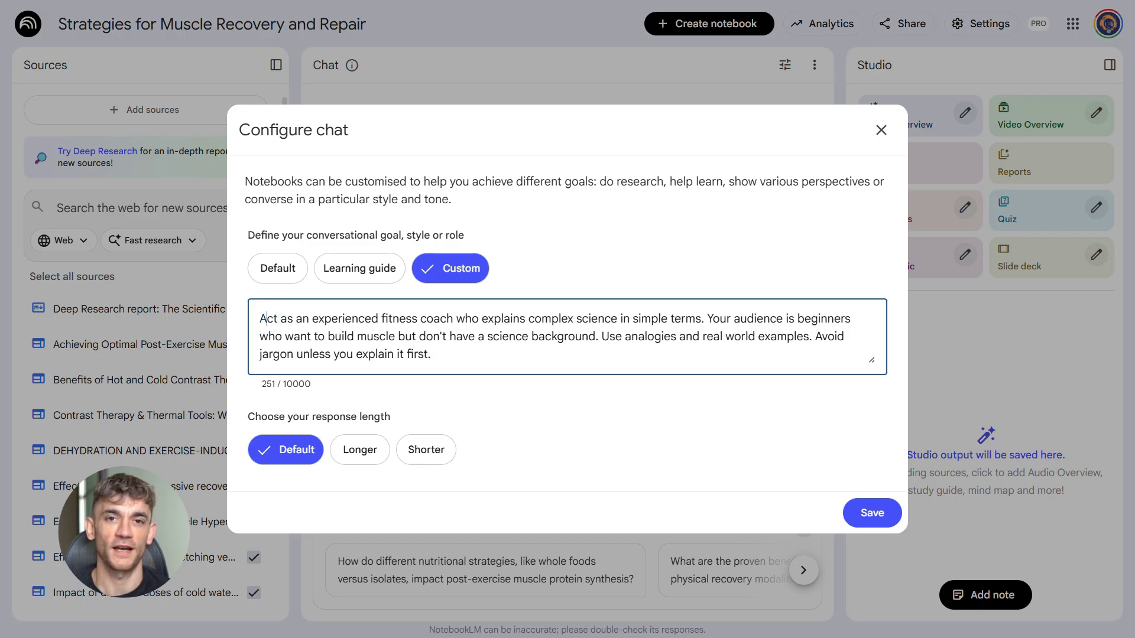
pyautogui.click(446, 353)
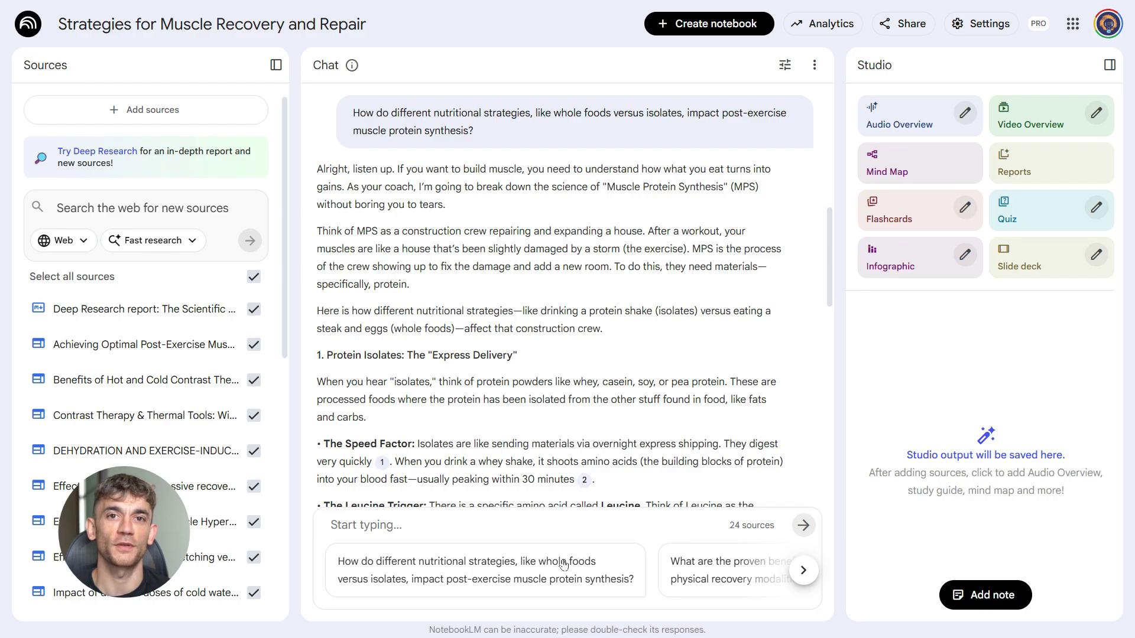
# Scroll through the coach-style answer on whole foods versus protein isolates for muscle protein synthesis.
pyautogui.scroll(-10, 566, 497)
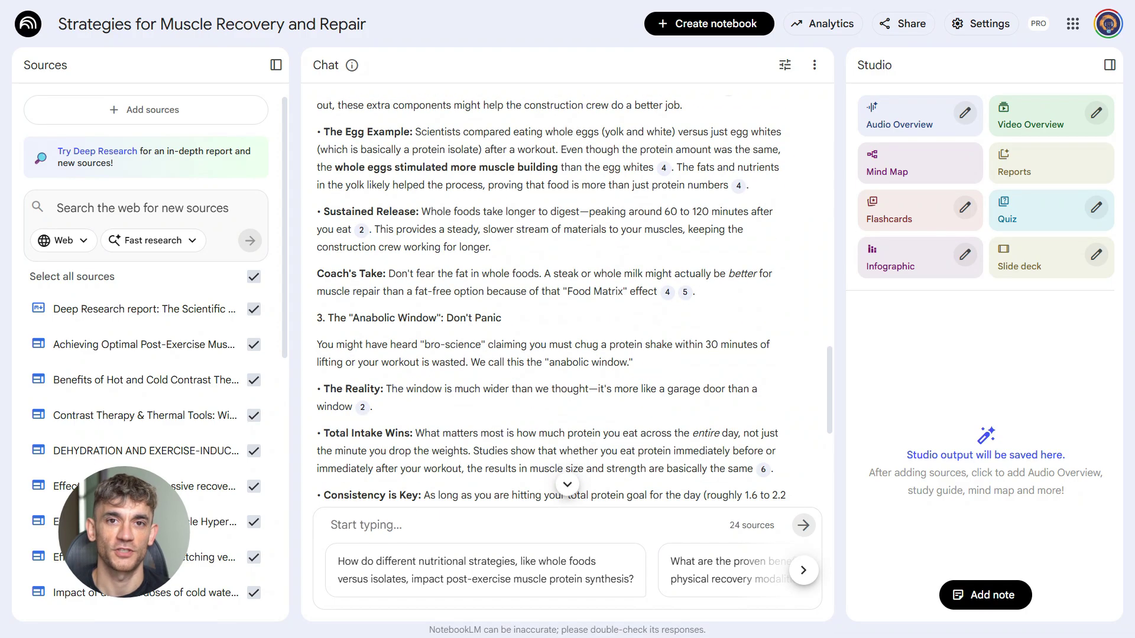
pyautogui.scroll(-6, 441, 329)
pyautogui.scroll(10, 441, 328)
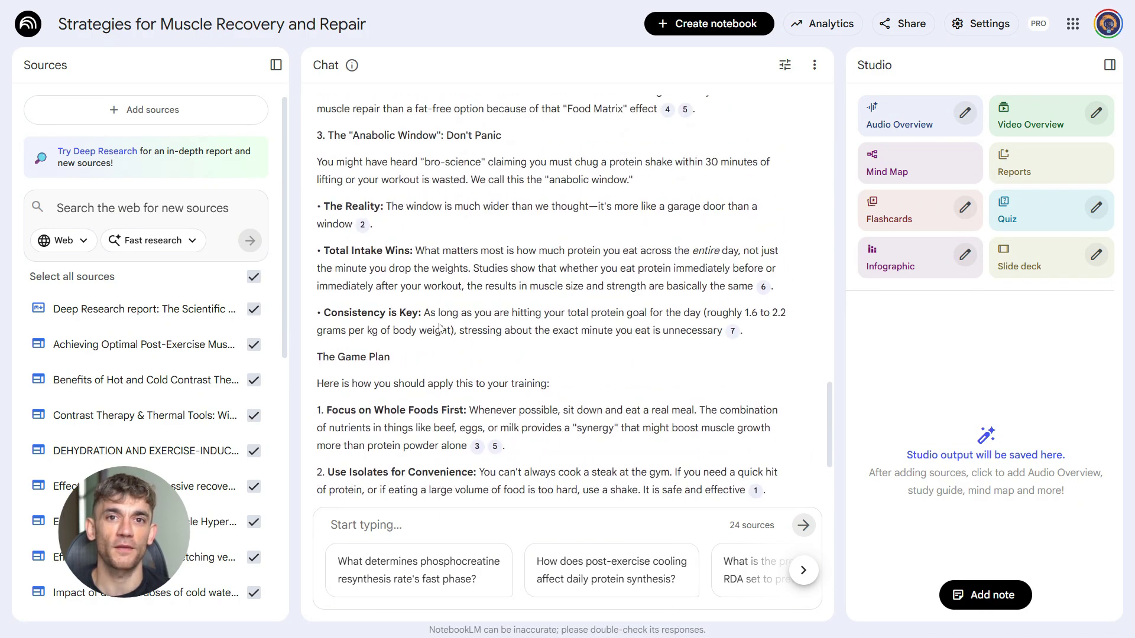
pyautogui.scroll(-5, 441, 328)
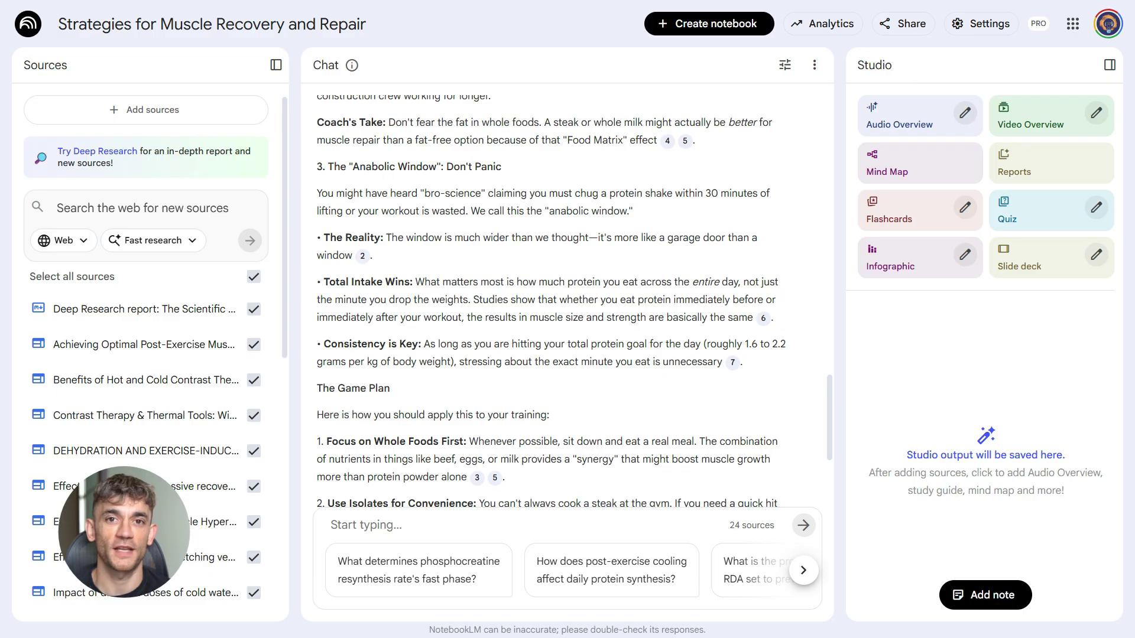
pyautogui.scroll(15, 440, 328)
pyautogui.scroll(-15, 565, 302)
pyautogui.scroll(-5, 565, 302)
pyautogui.scroll(12, 564, 301)
pyautogui.scroll(4, 564, 301)
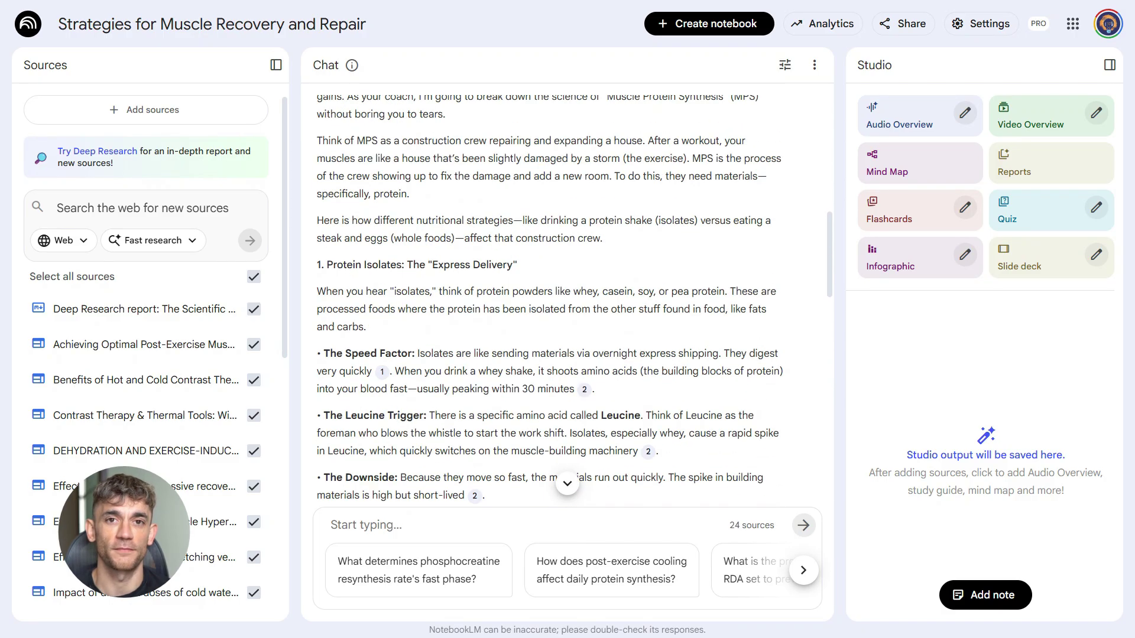
# Describe a blue-and-white 'The Science of Muscle Recovery' YouTube deck and choose Presenter slides.
pyautogui.click(1097, 255)
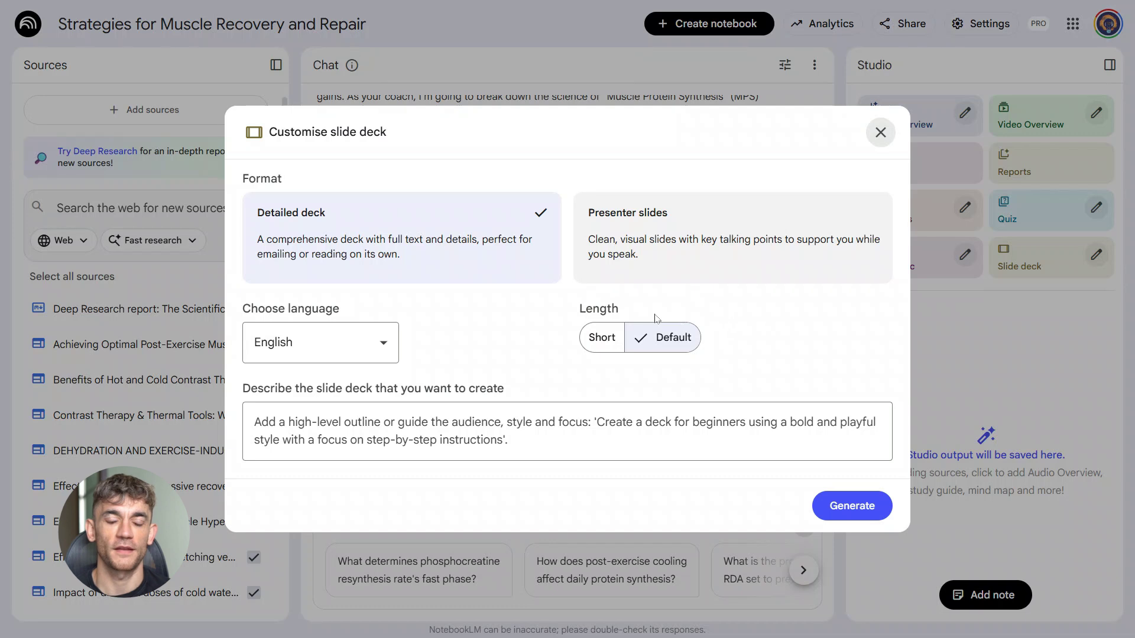
pyautogui.click(407, 416)
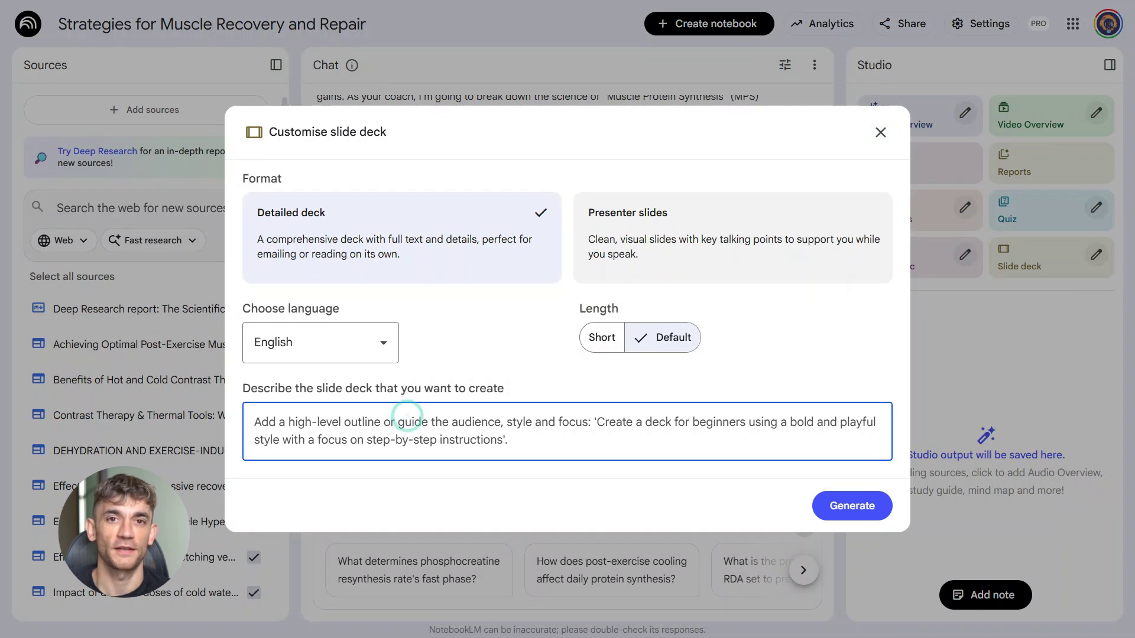
pyautogui.write('Create a slide deck titled The Science of Muscle Recovery. Include sections on what happens during recovery, common mistakes people make, the role of nutrition and sleep, and five actionable tips. Use a modern clean design with blue and white colors. Make it suitable for a YouTube video presentation.')
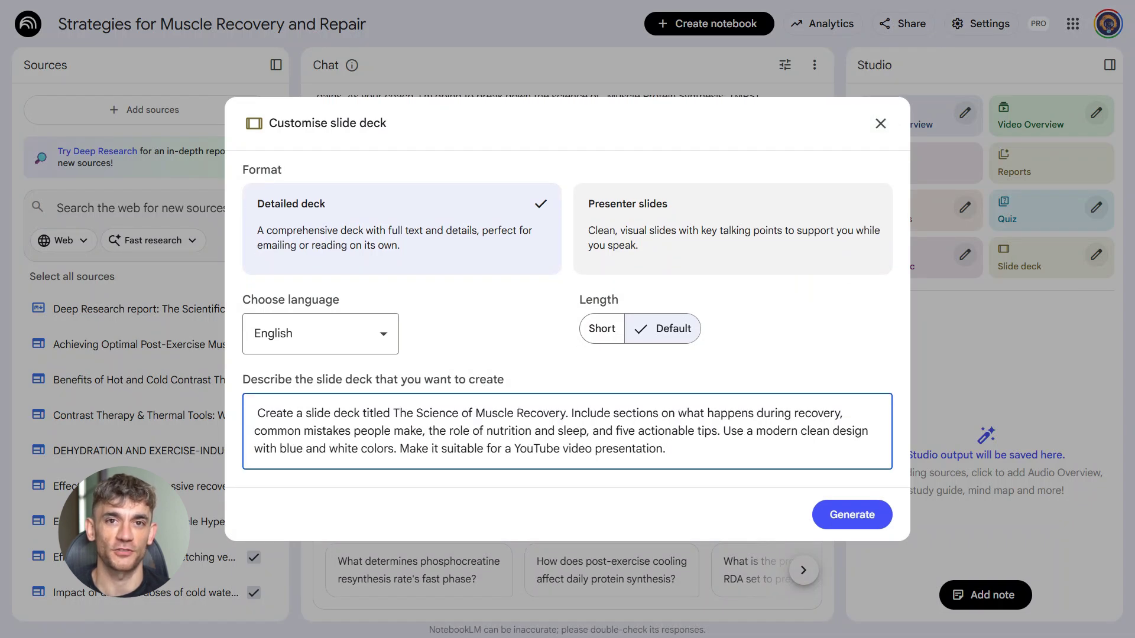
pyautogui.click(257, 414)
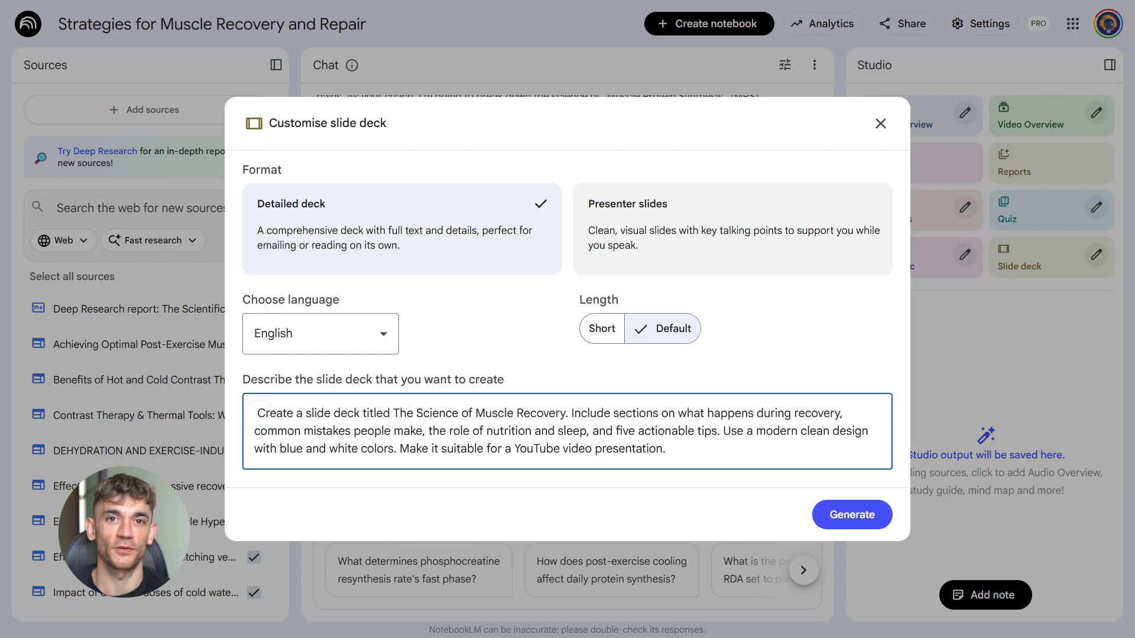
pyautogui.press('BackSpace')
pyautogui.click(639, 251)
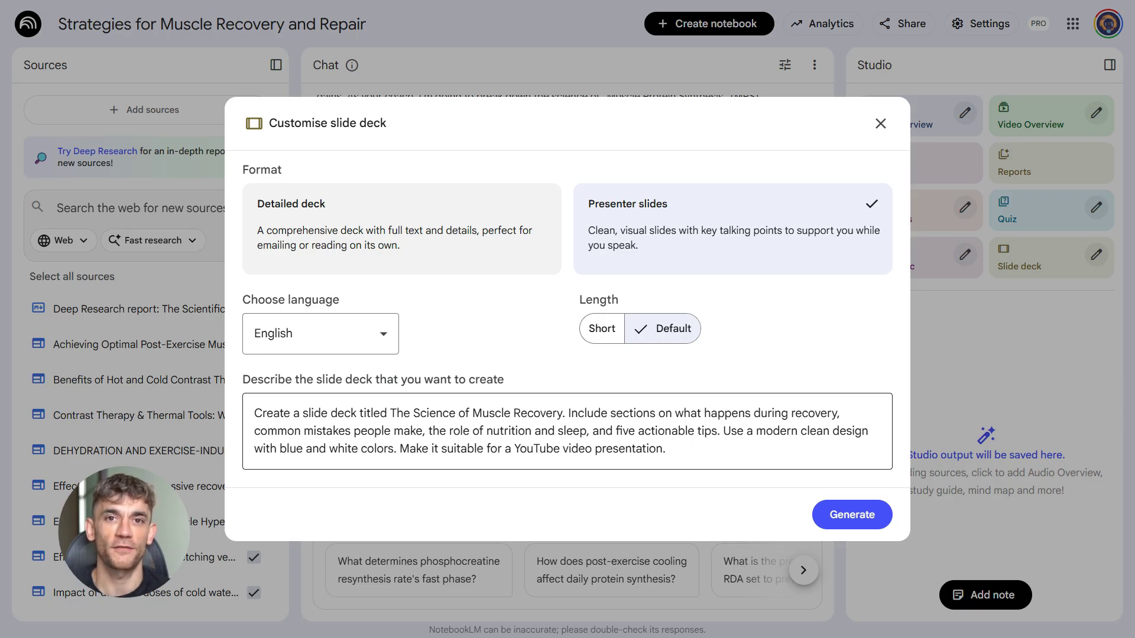
pyautogui.click(692, 450)
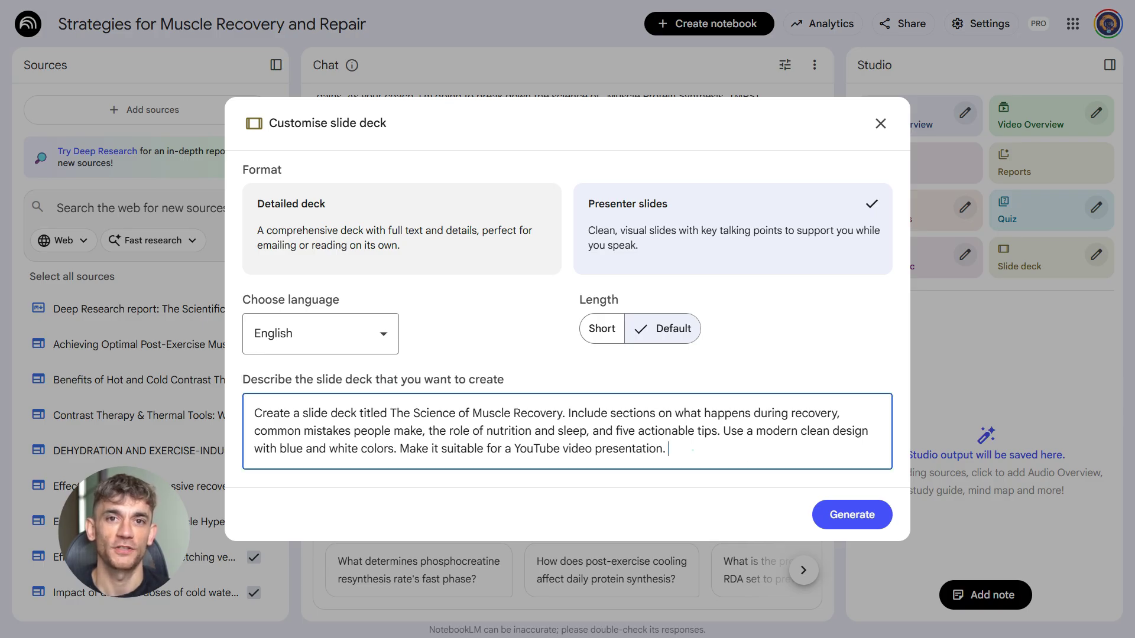
# Start generating the slide deck and scroll down the Studio panel.
pyautogui.click(834, 514)
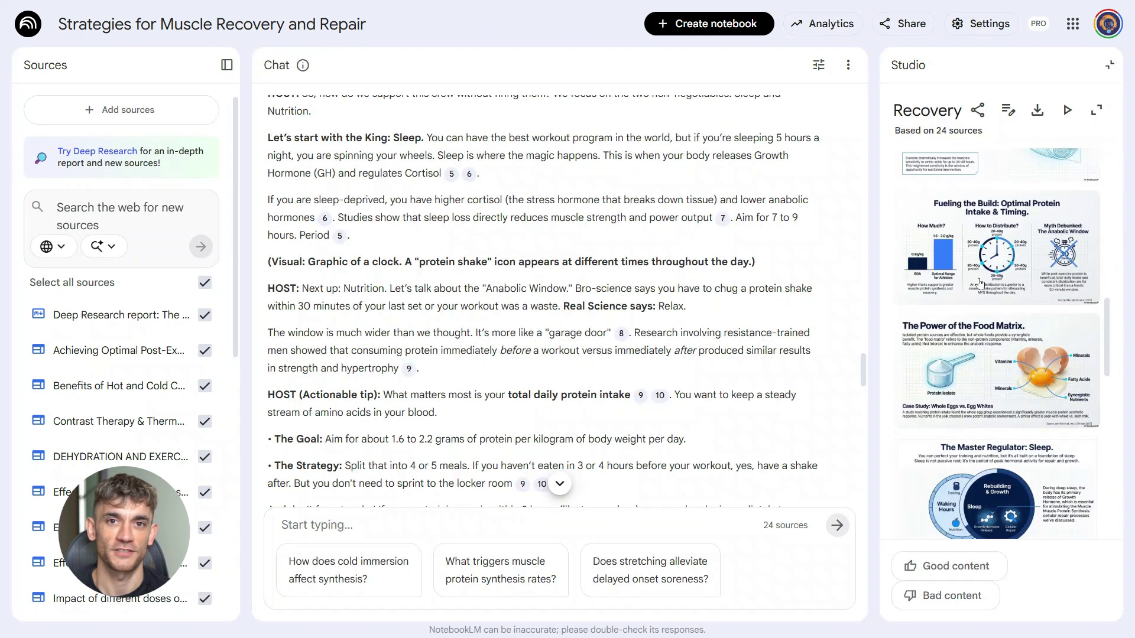
pyautogui.scroll(-3, 978, 284)
pyautogui.scroll(-2, 981, 283)
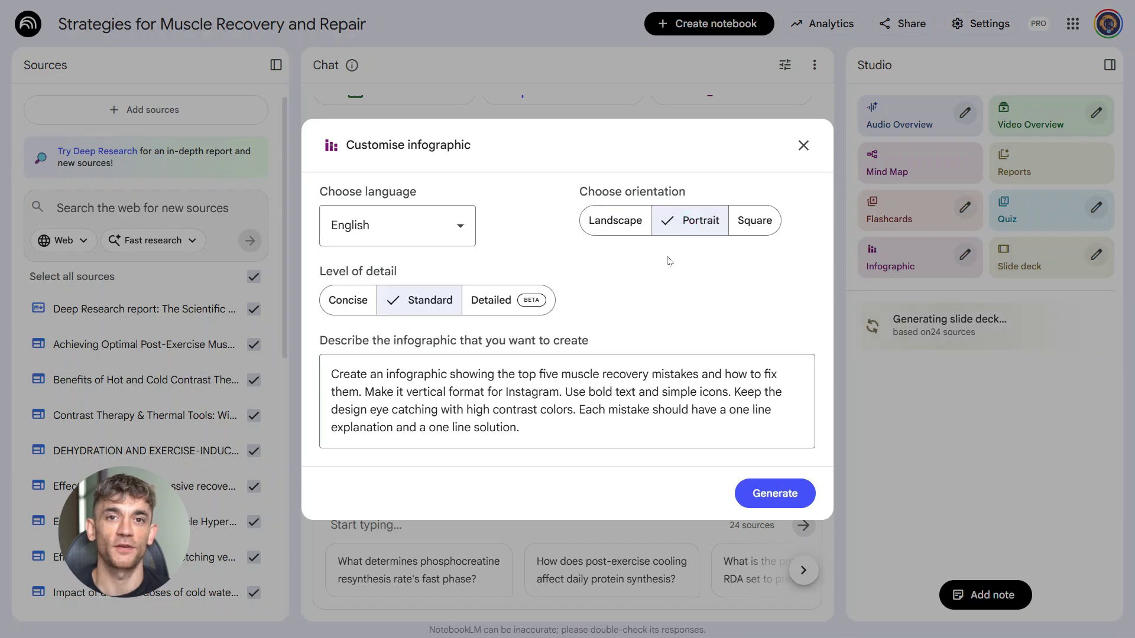
# Submit the Portrait, Standard-detail five-mistakes infographic request for generation.
pyautogui.click(544, 366)
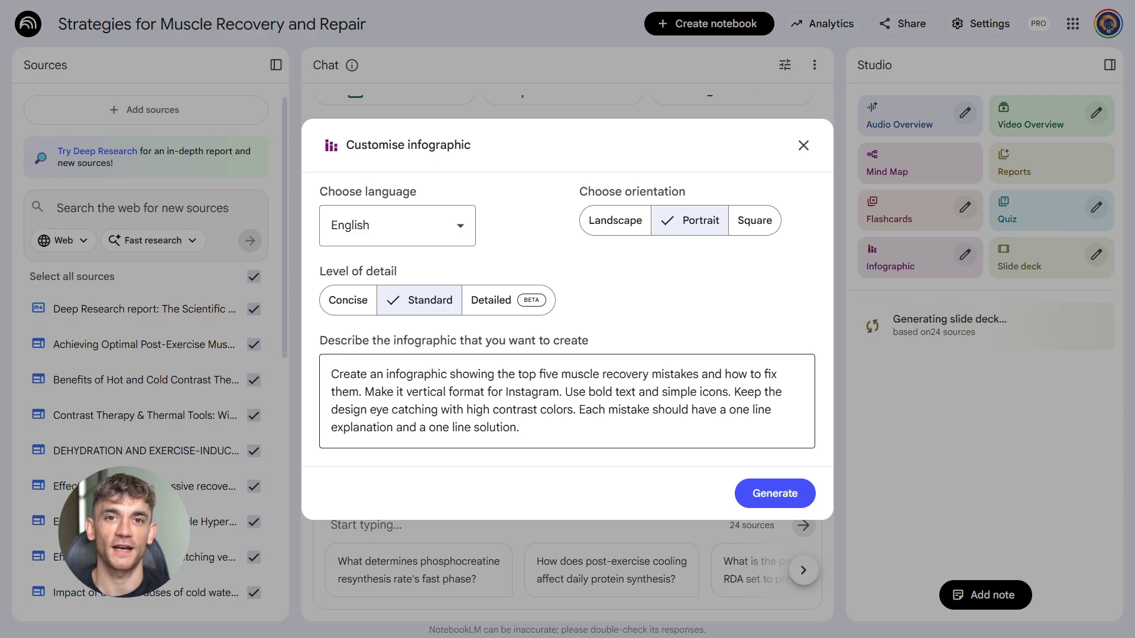
pyautogui.click(548, 433)
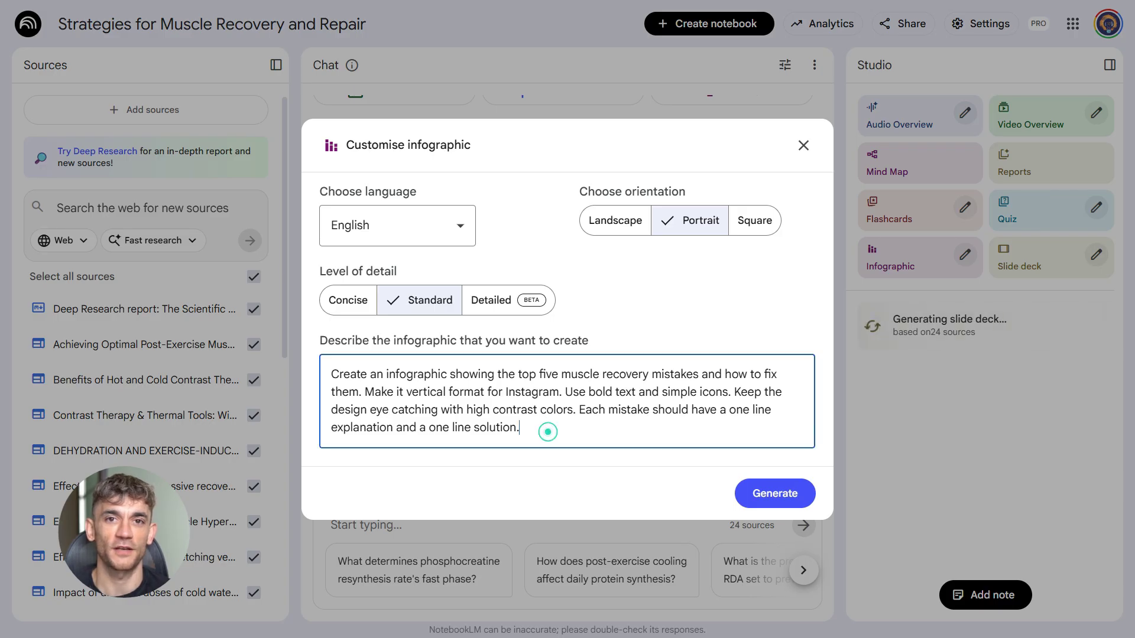
pyautogui.click(772, 493)
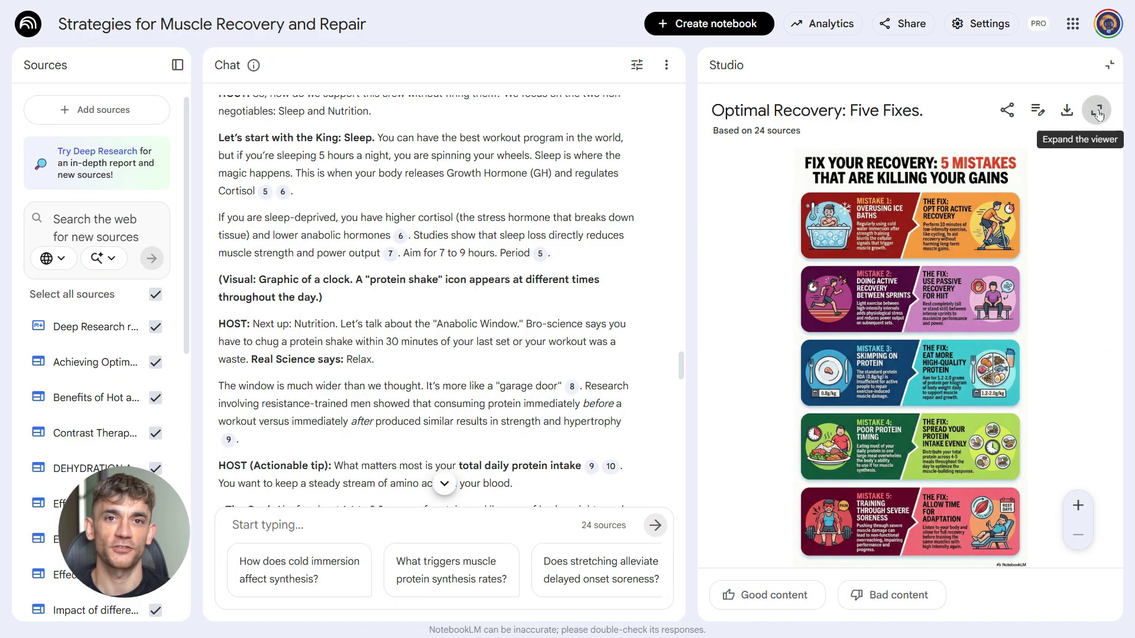
# Expand the Optimal Recovery: Five Fixes infographic to full-window view and scroll through it.
pyautogui.click(1097, 111)
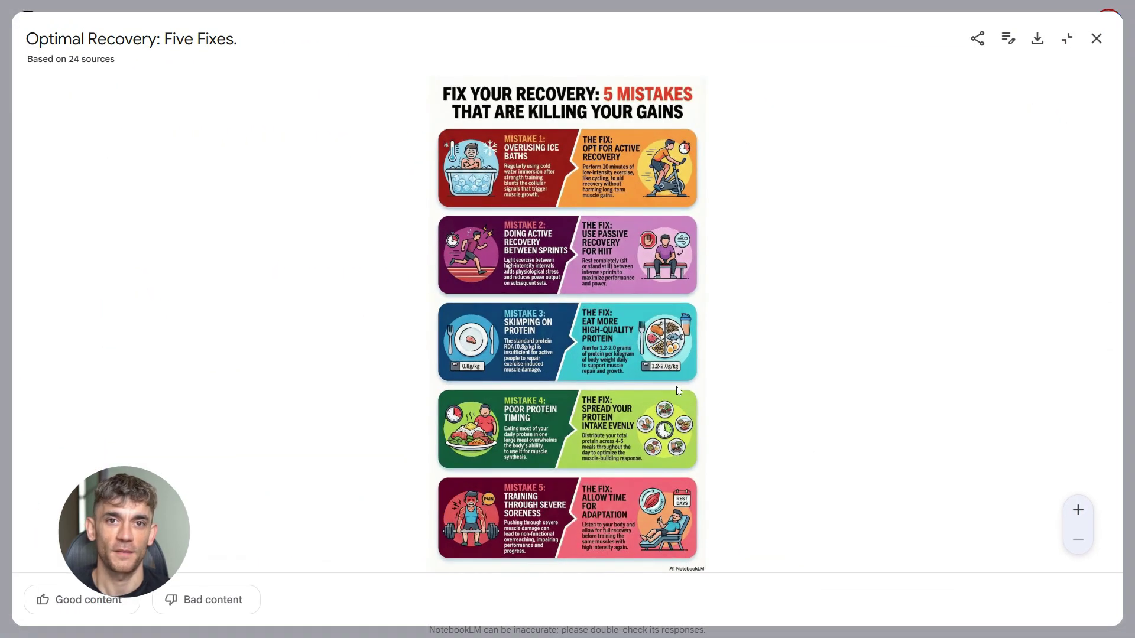
pyautogui.scroll(4, 676, 385)
pyautogui.scroll(4, 632, 244)
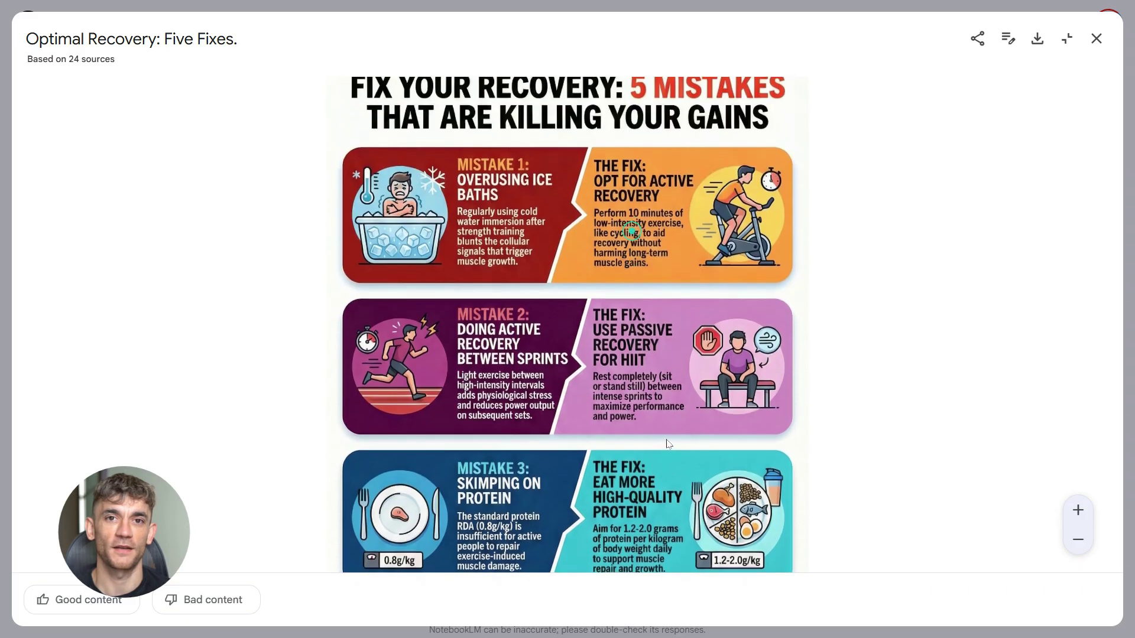
pyautogui.scroll(2, 532, 225)
pyautogui.scroll(2, 531, 222)
pyautogui.scroll(-3, 697, 275)
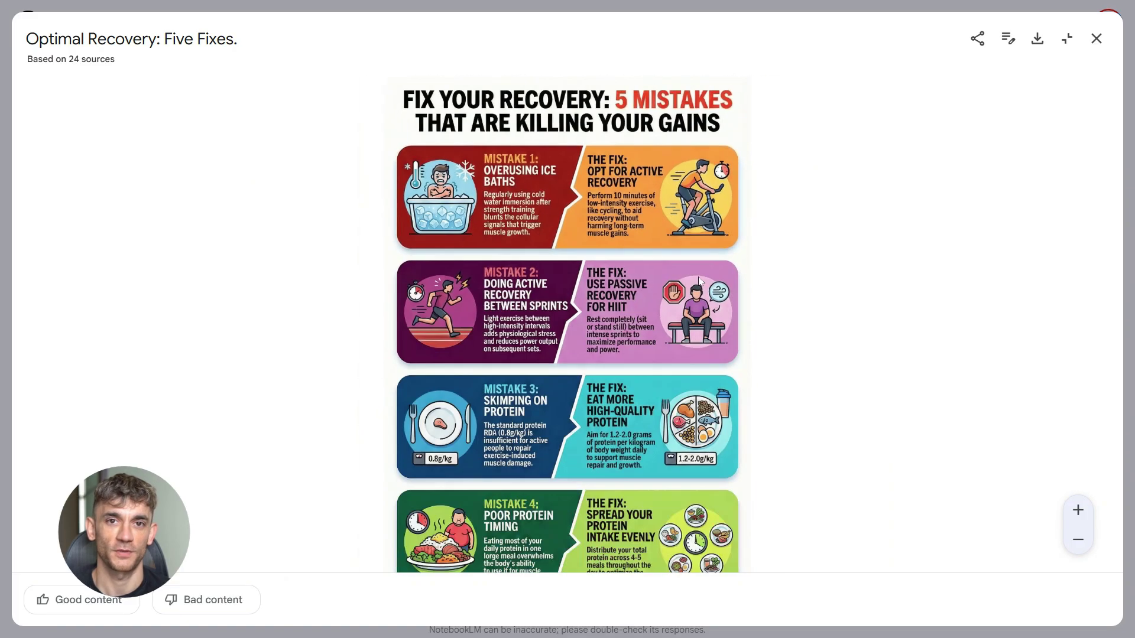
pyautogui.scroll(2, 698, 276)
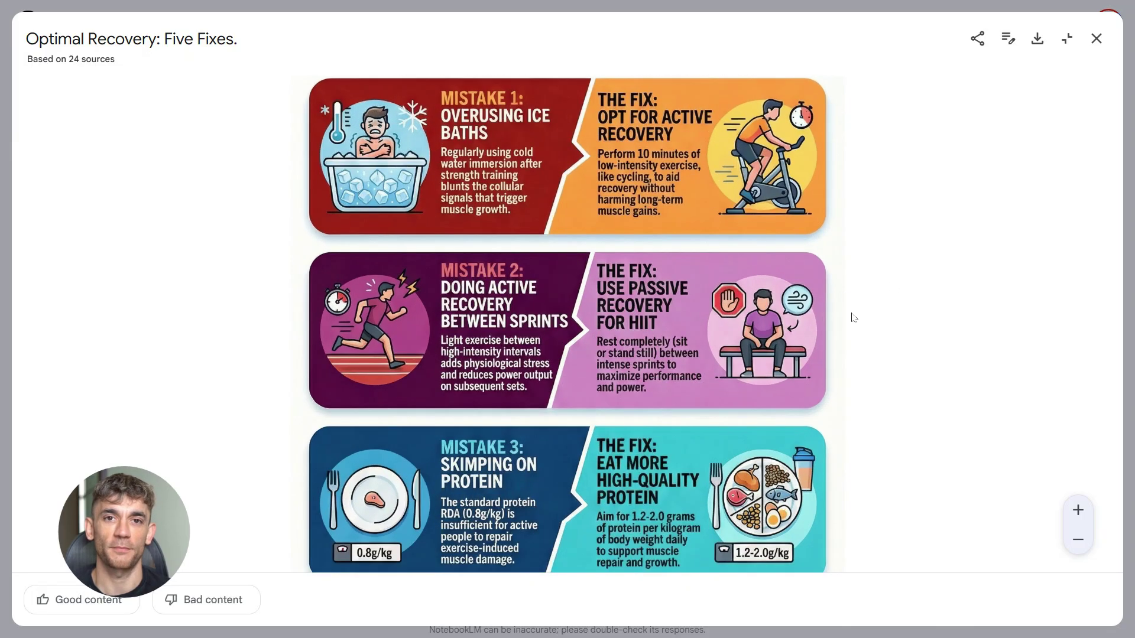
pyautogui.scroll(-1, 739, 327)
pyautogui.scroll(2, 641, 403)
# Look over the five recovery mistakes and their fixes in the enlarged infographic.
pyautogui.click(599, 322)
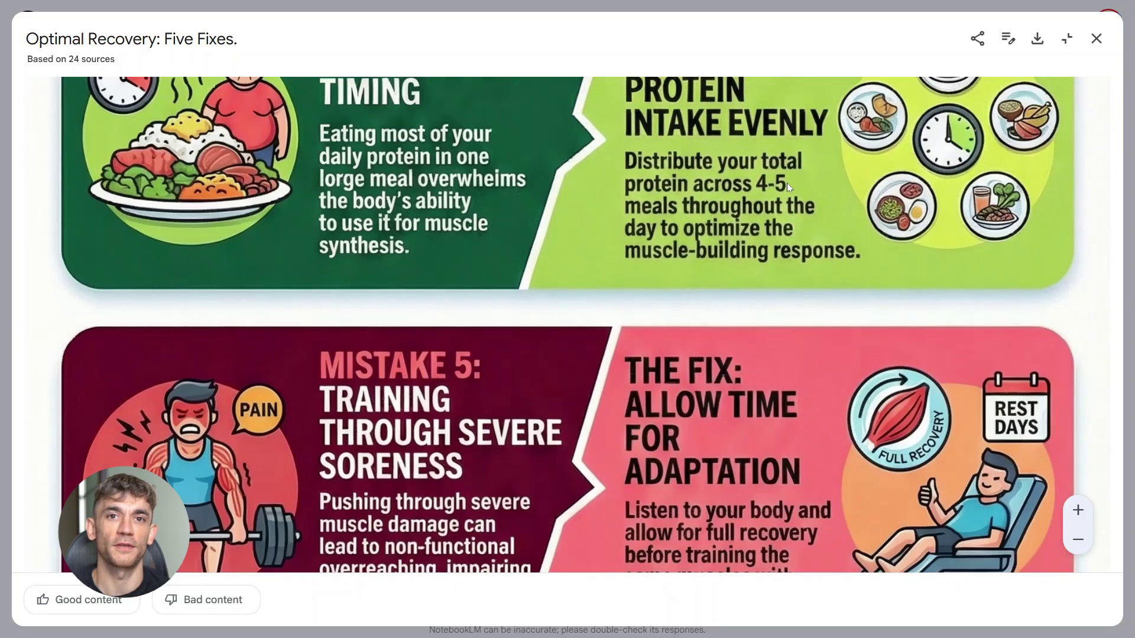
pyautogui.scroll(4, 467, 303)
pyautogui.scroll(2, 363, 343)
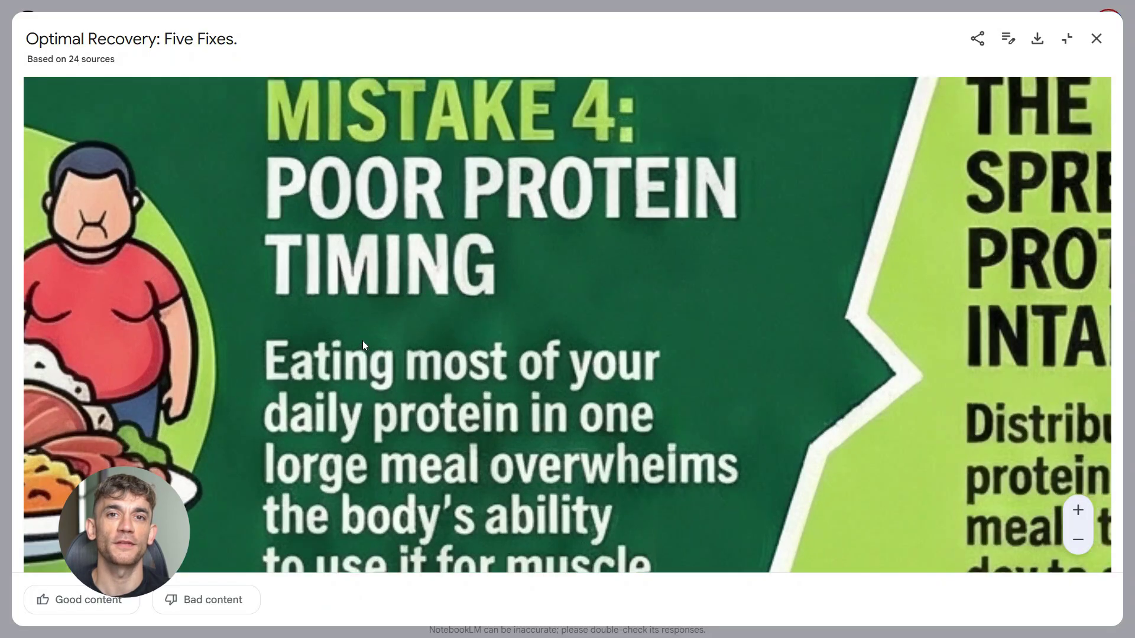
pyautogui.scroll(-4, 367, 341)
pyautogui.scroll(-1, 395, 329)
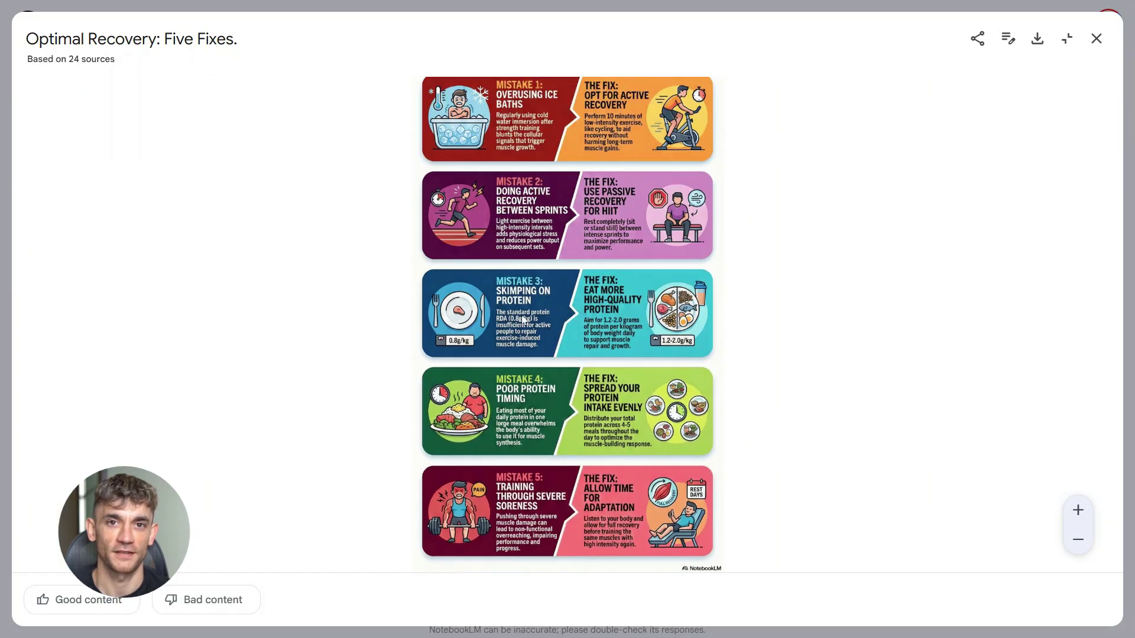
pyautogui.scroll(2, 739, 284)
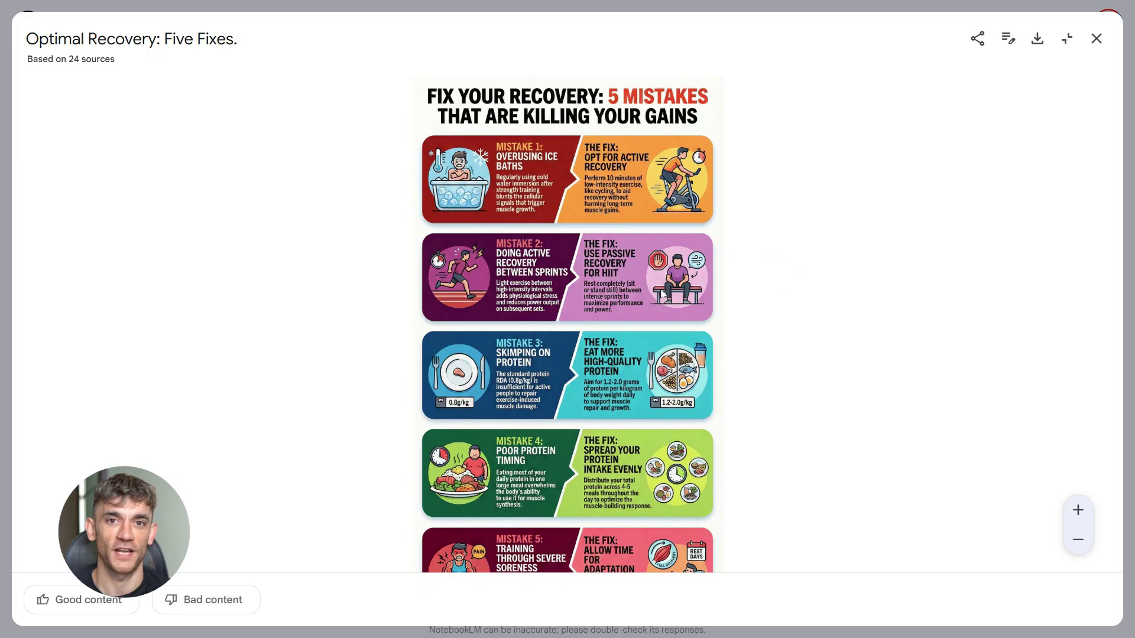
pyautogui.scroll(-1, 661, 295)
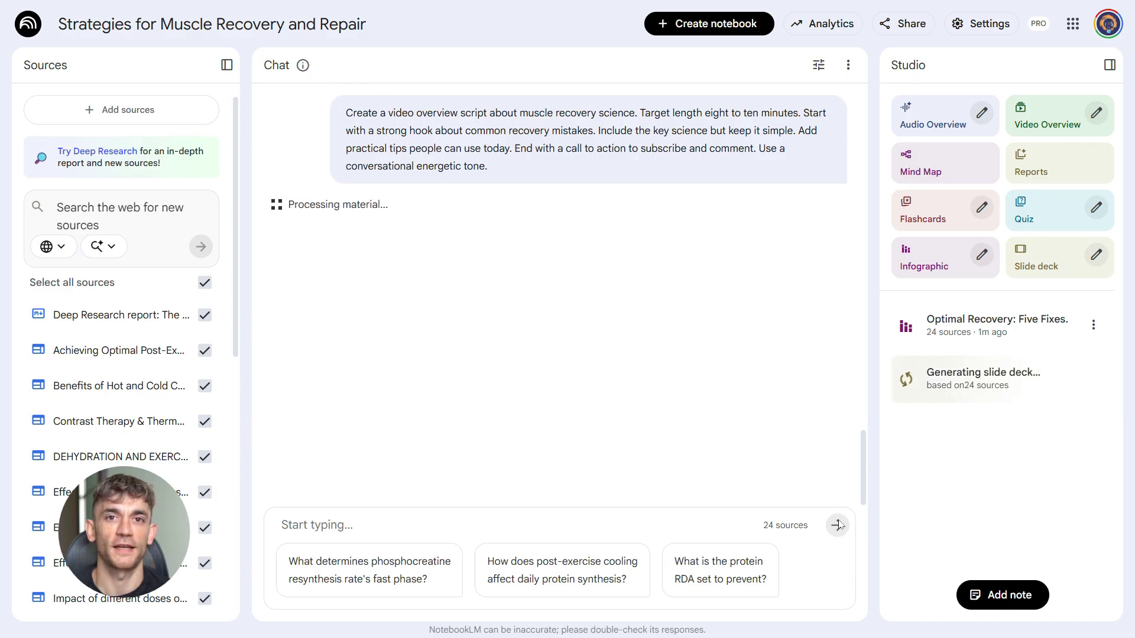
# Select the whole video-script prompt in the chat, then clear the selection.
pyautogui.click(596, 143)
pyautogui.tripleClick(595, 131)
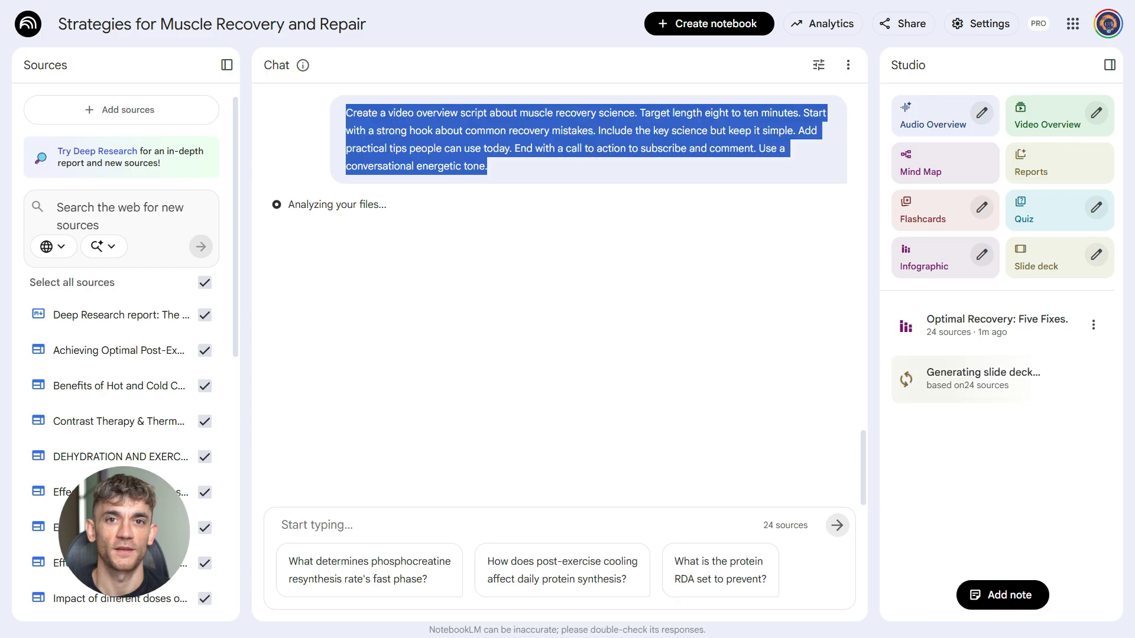
pyautogui.click(617, 206)
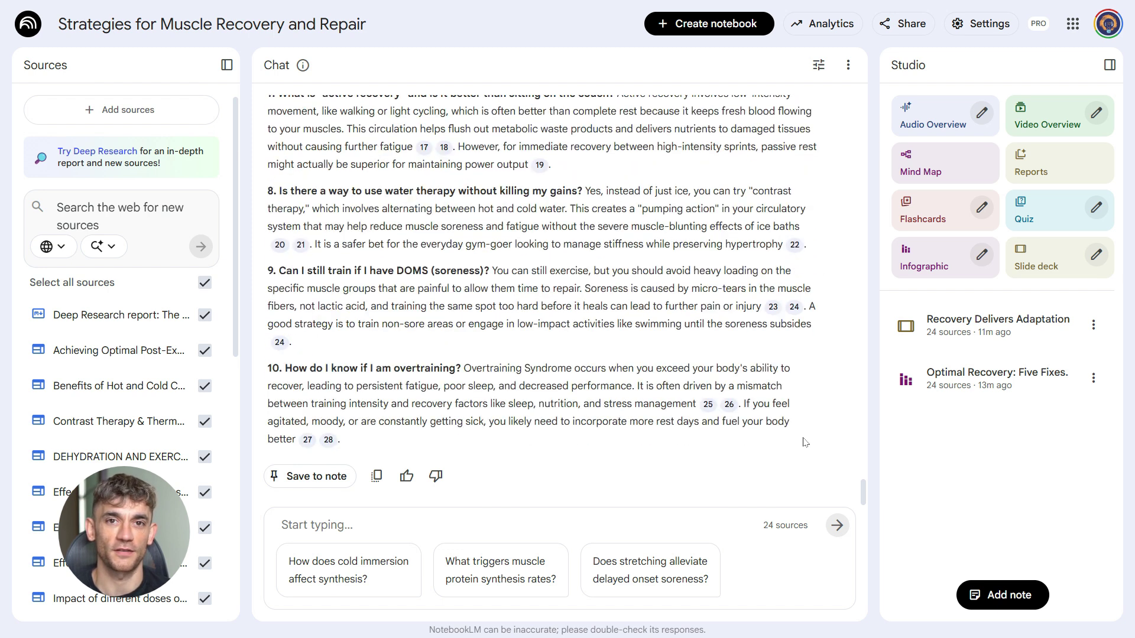
# Scroll through the FAQ answer and open the source behind citation 2.
pyautogui.scroll(10, 803, 442)
pyautogui.scroll(5, 803, 442)
pyautogui.scroll(-8, 803, 443)
pyautogui.scroll(-6, 803, 442)
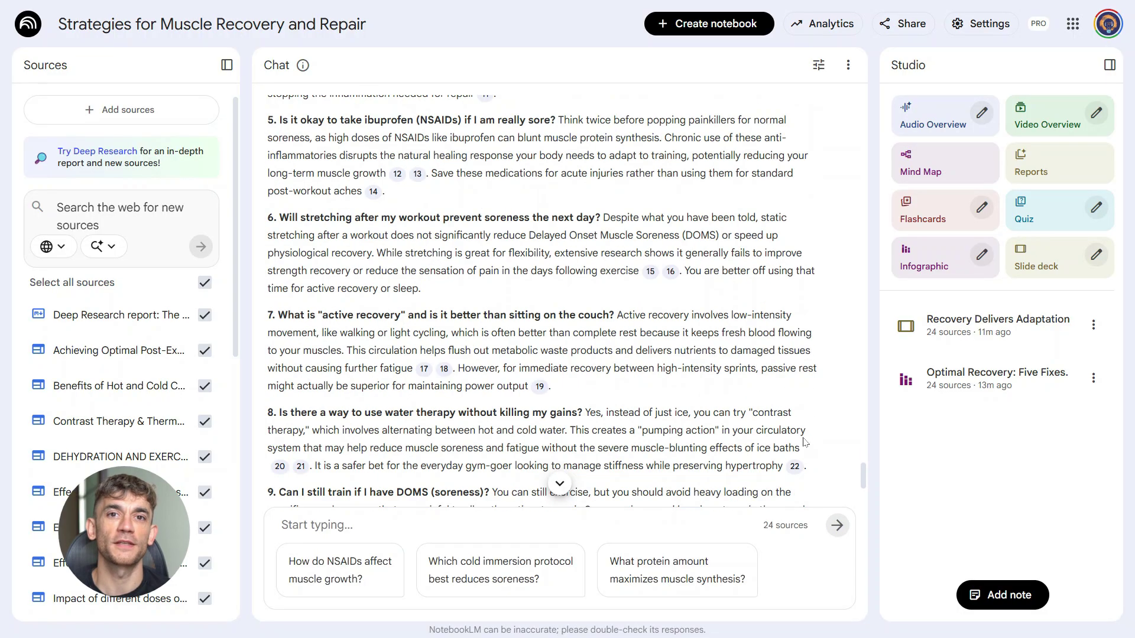
pyautogui.scroll(10, 621, 417)
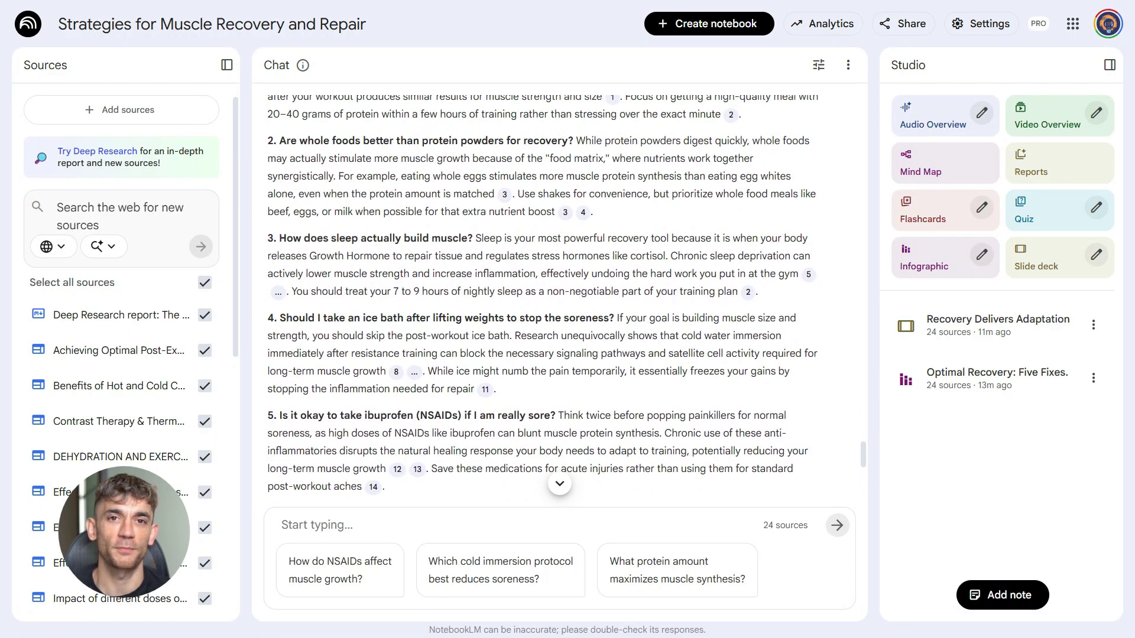
pyautogui.click(747, 293)
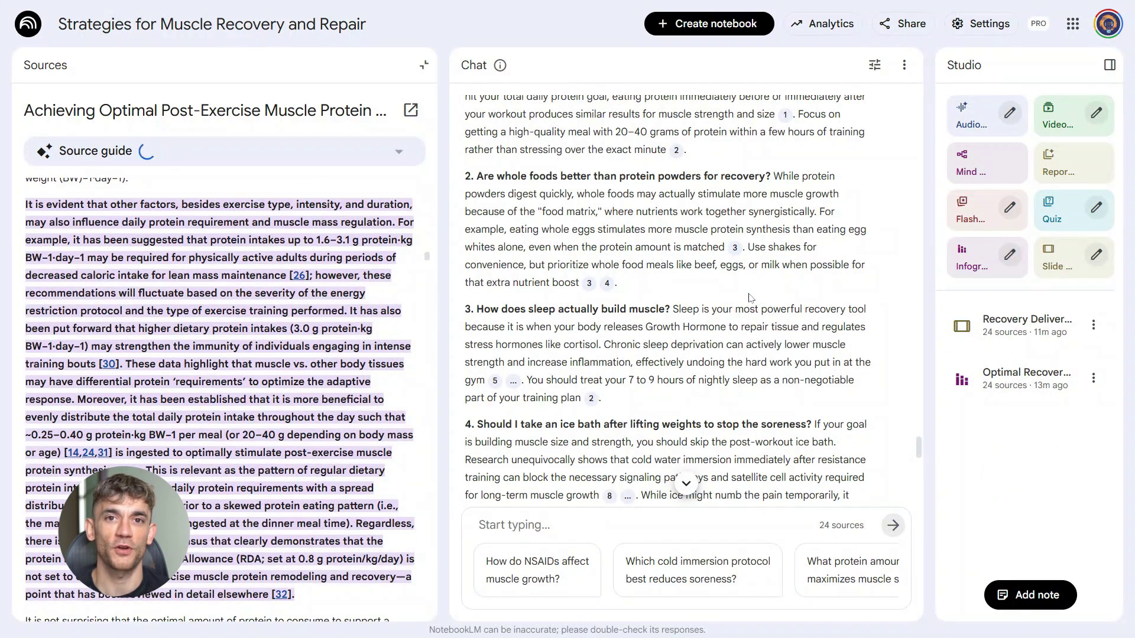
# Check citation 16's source, The Effectiveness of Post-exercise Stretching, with its passage highlighted.
pyautogui.scroll(-5, 749, 298)
pyautogui.click(477, 451)
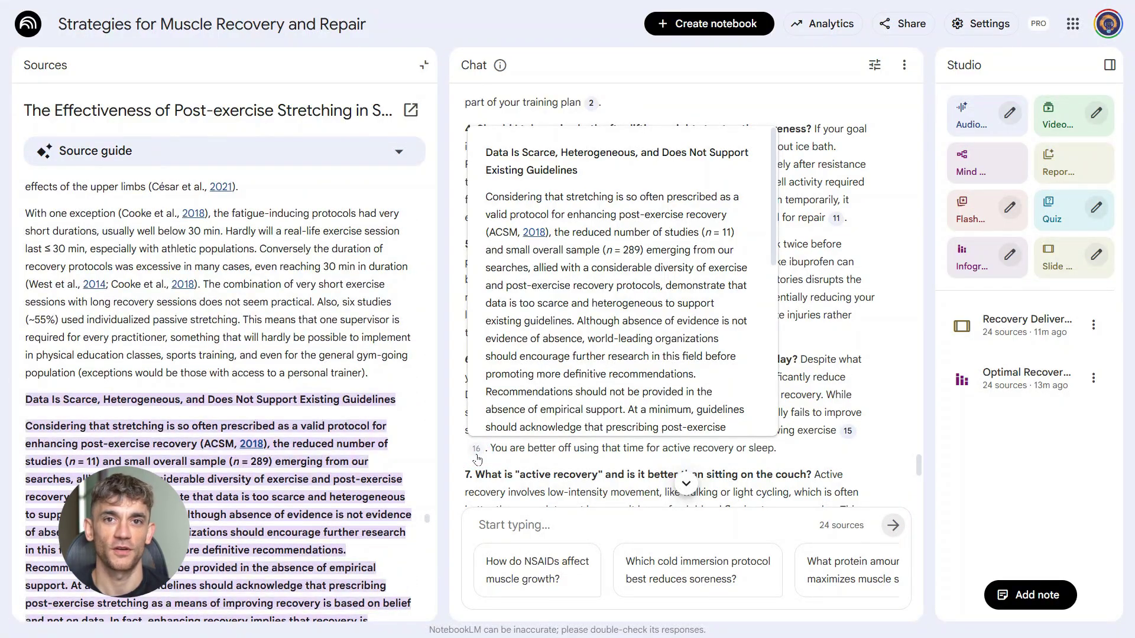
pyautogui.scroll(-10, 591, 355)
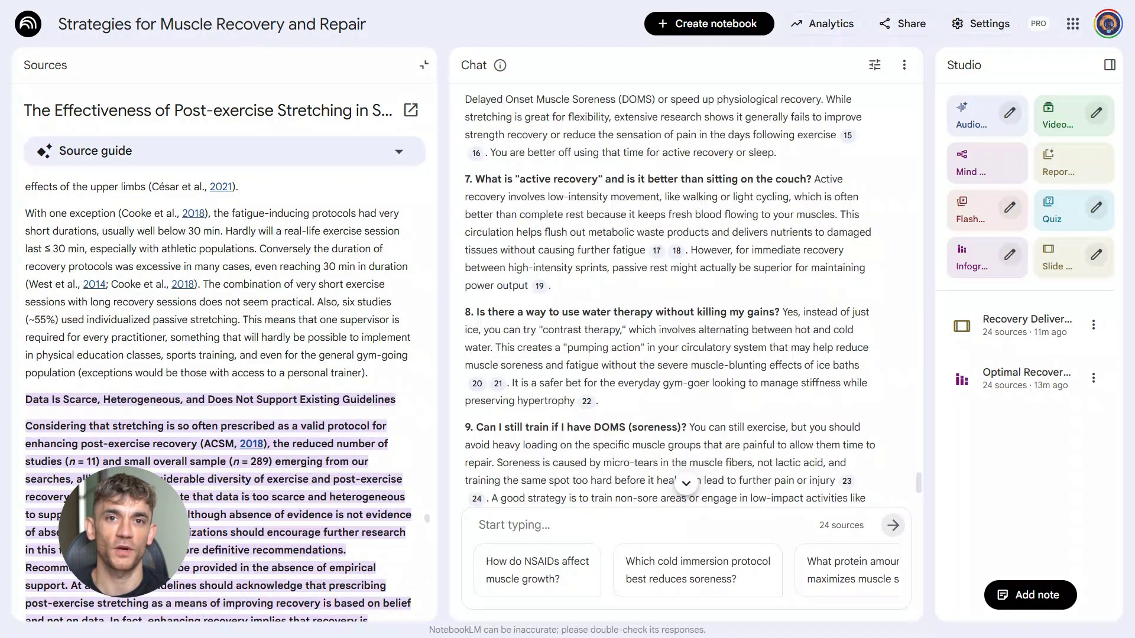
pyautogui.scroll(-3, 670, 302)
pyautogui.scroll(20, 670, 302)
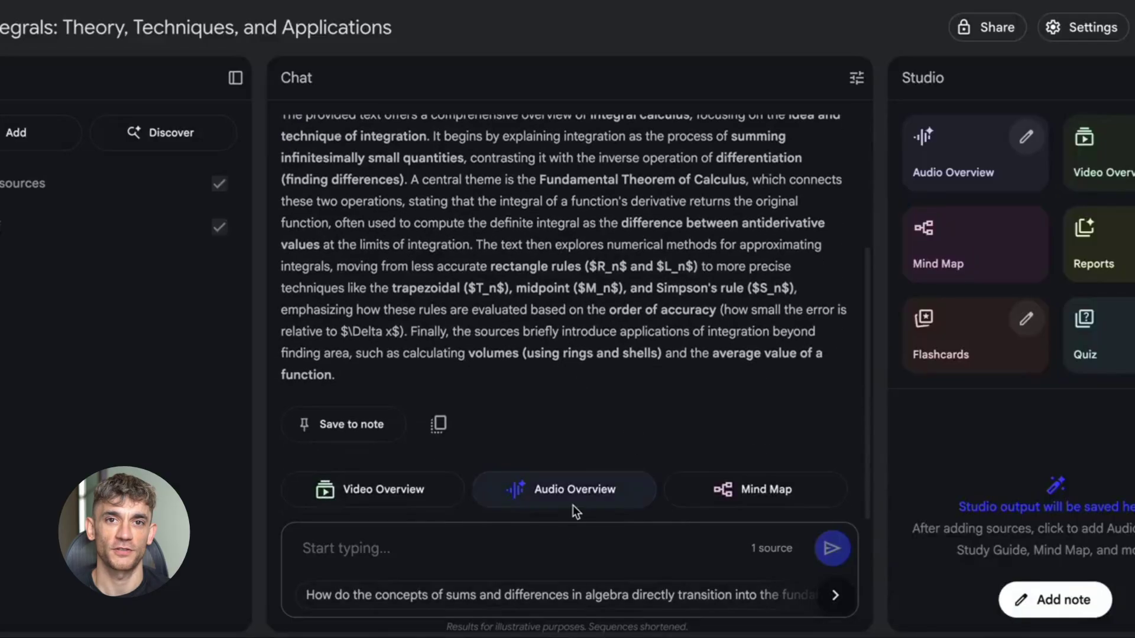
# Ask 'how do you integrate trigonometry functions?' and then the suggested Chain Rule question.
pyautogui.write('how do you integrate trigon')
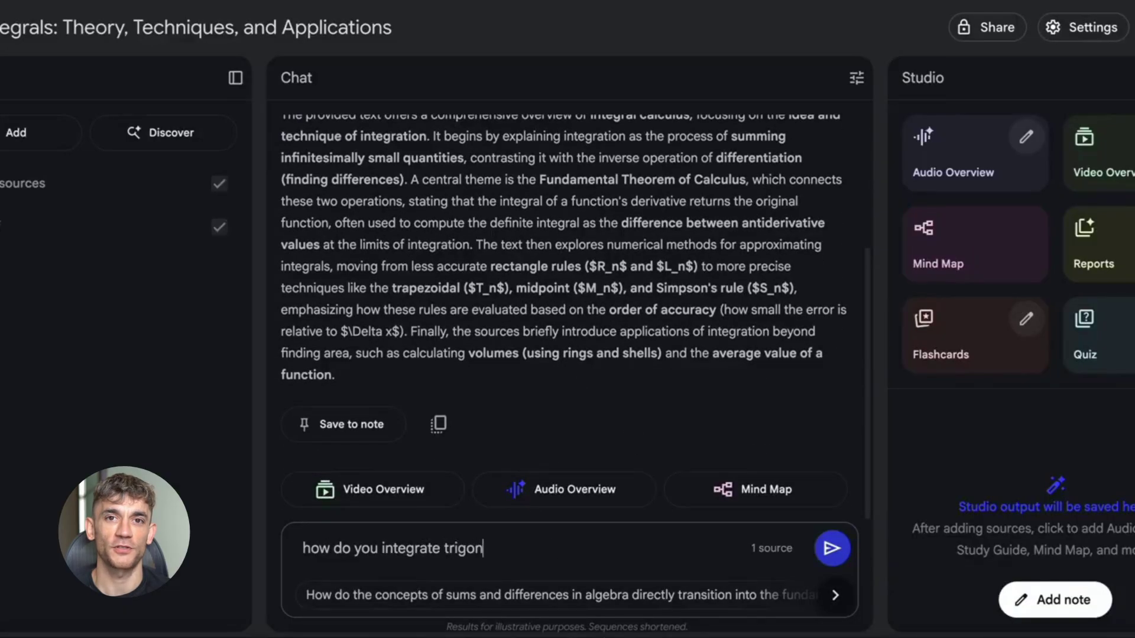
pyautogui.write('ometry functions?')
pyautogui.press('Return')
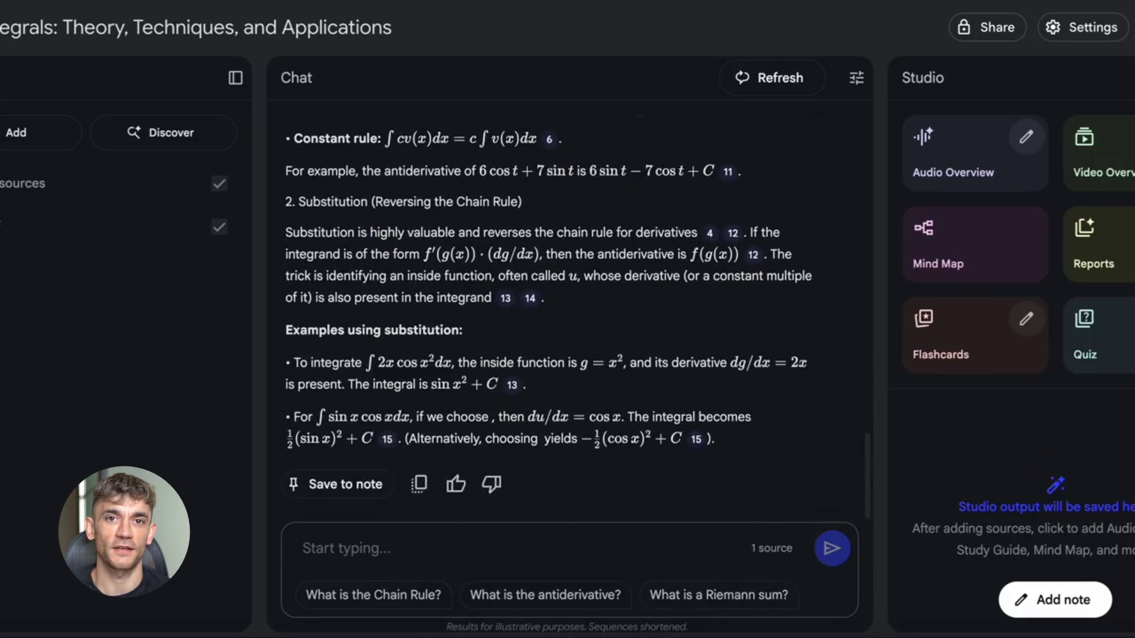
pyautogui.click(414, 596)
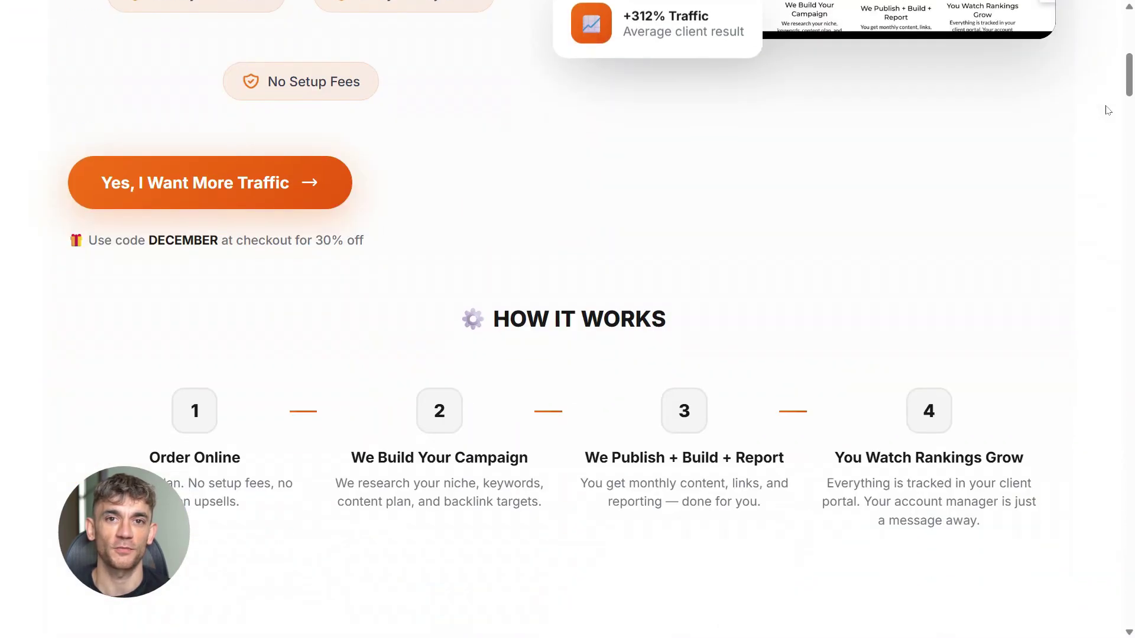
pyautogui.scroll(-12, 1108, 110)
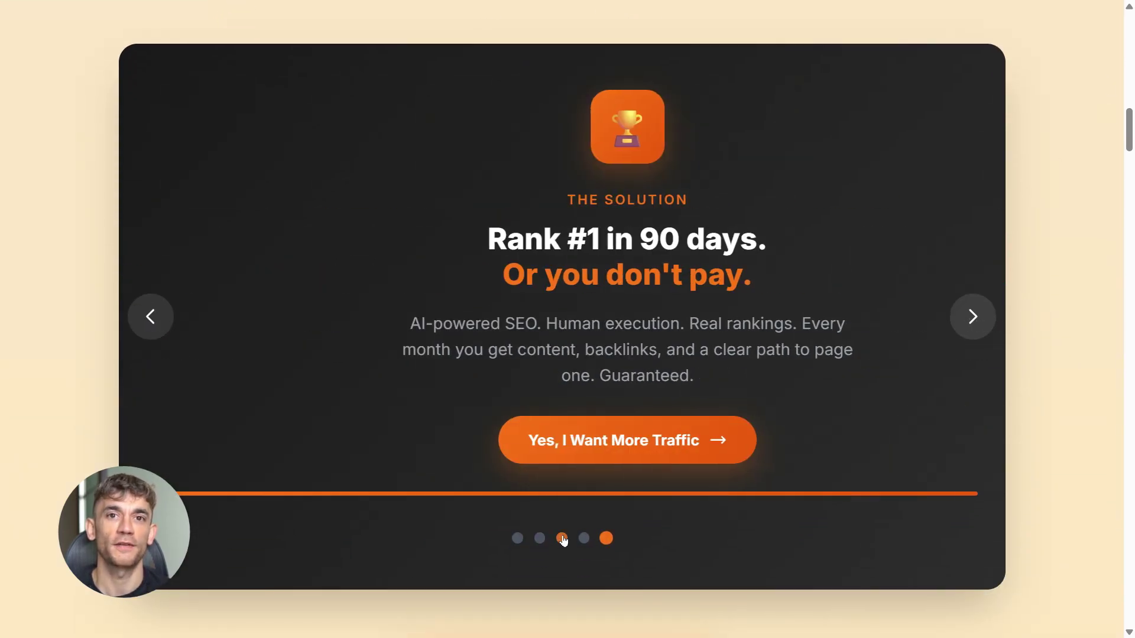
# Cycle the landing page carousel through its first, Problem and Solution slides.
pyautogui.click(563, 538)
pyautogui.click(540, 538)
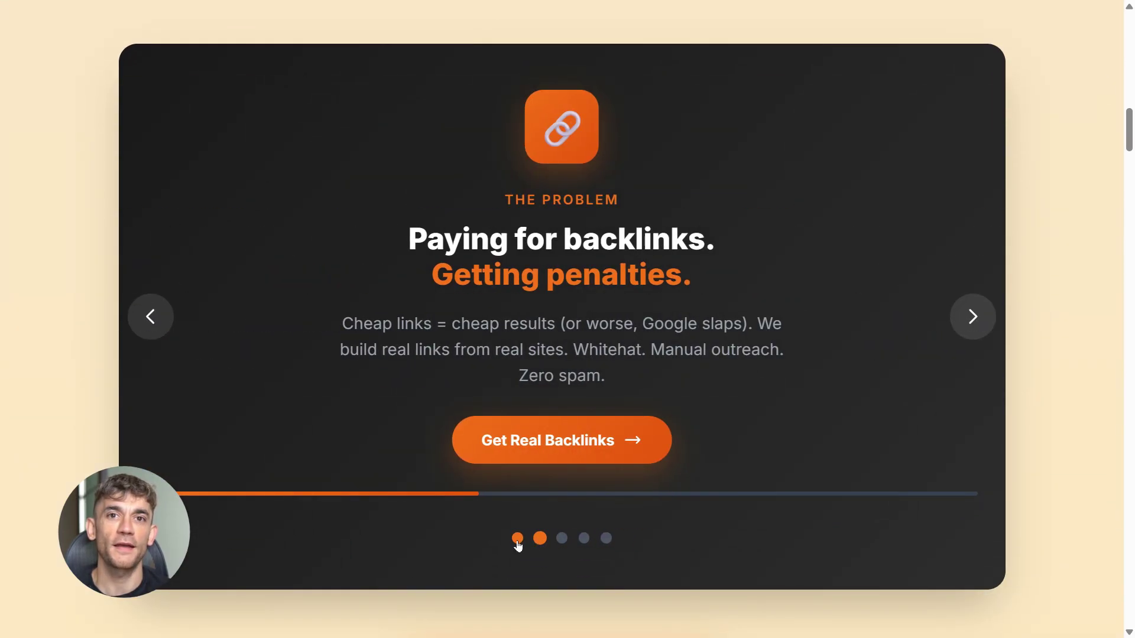
pyautogui.click(518, 543)
pyautogui.click(607, 542)
# Scroll down the landing page to the client results and December $0 setup-fee offer.
pyautogui.scroll(-12, 1067, 284)
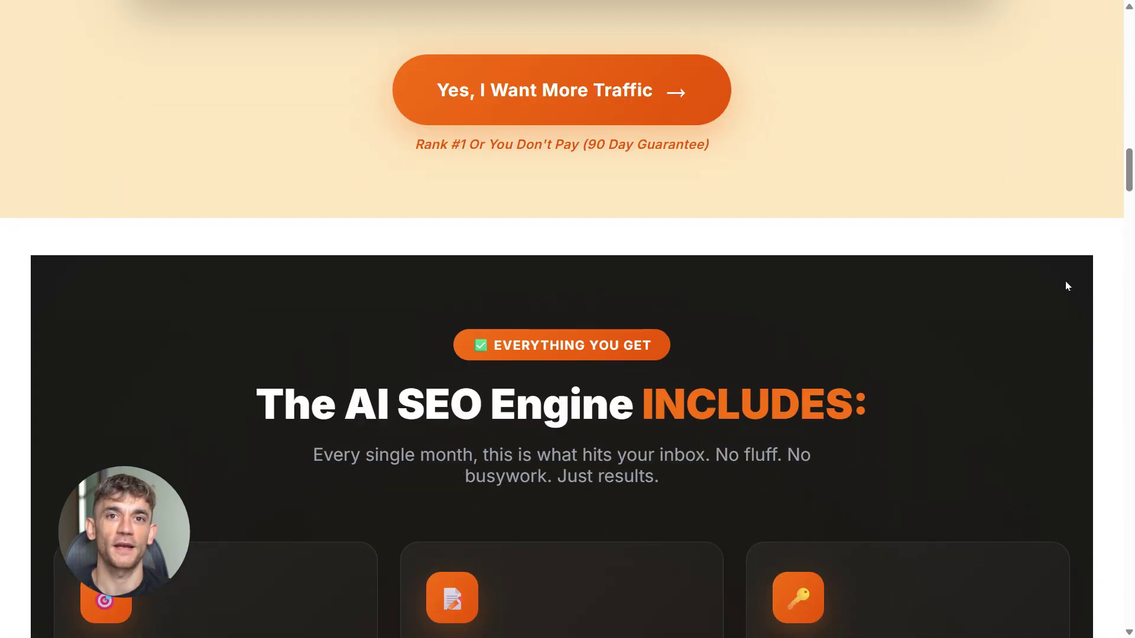
pyautogui.scroll(-5, 1114, 308)
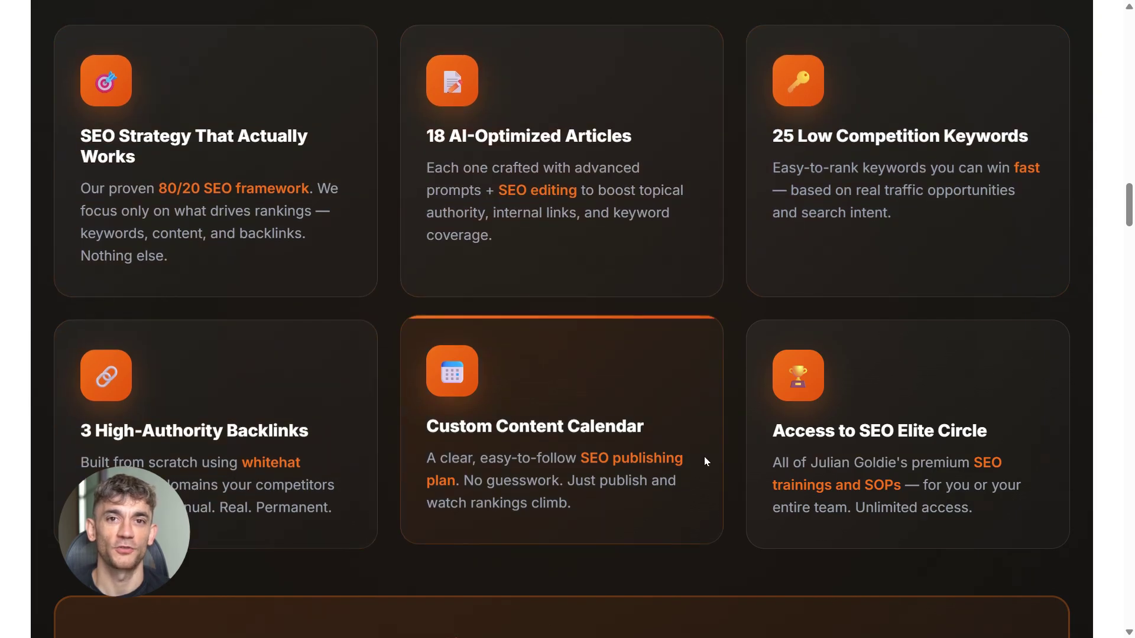
pyautogui.scroll(-12, 1102, 300)
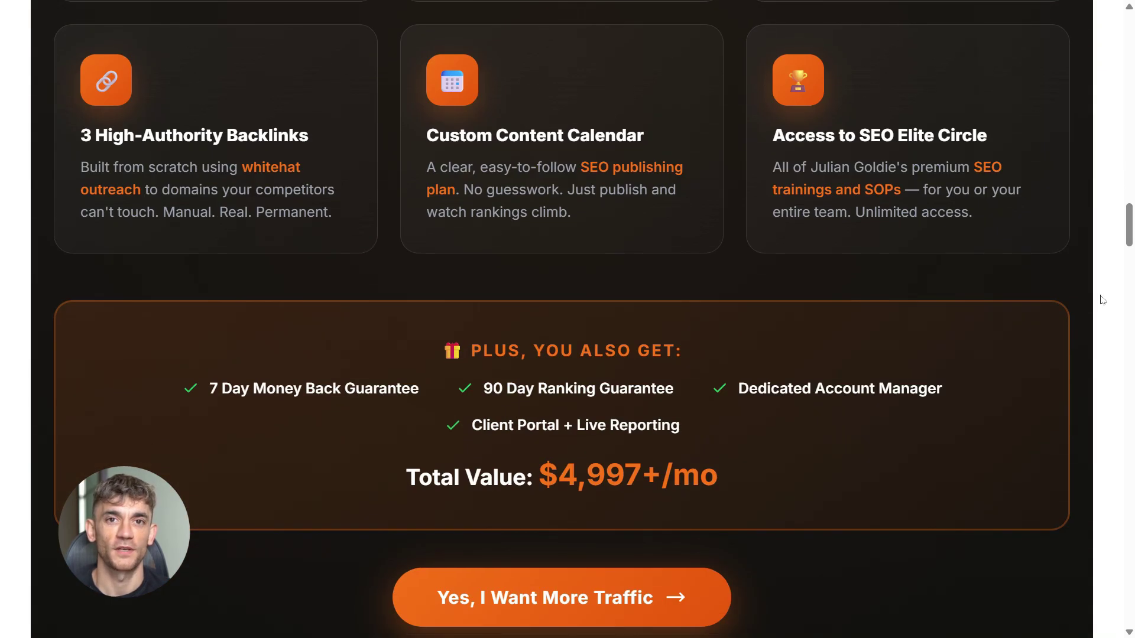
pyautogui.scroll(-14, 1098, 302)
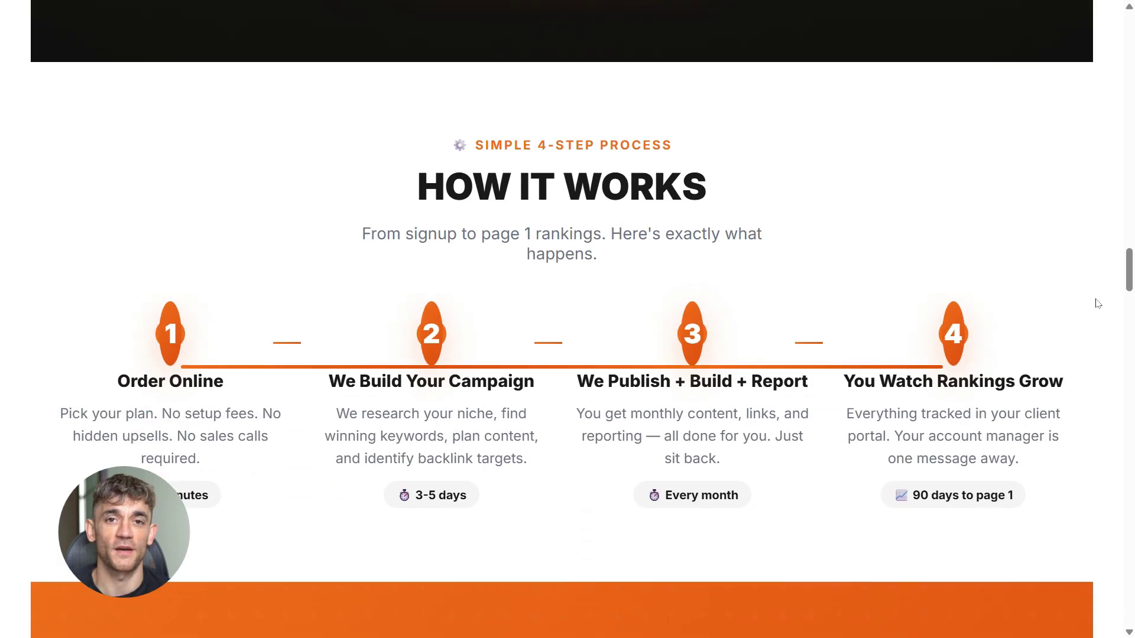
pyautogui.scroll(-9, 1098, 305)
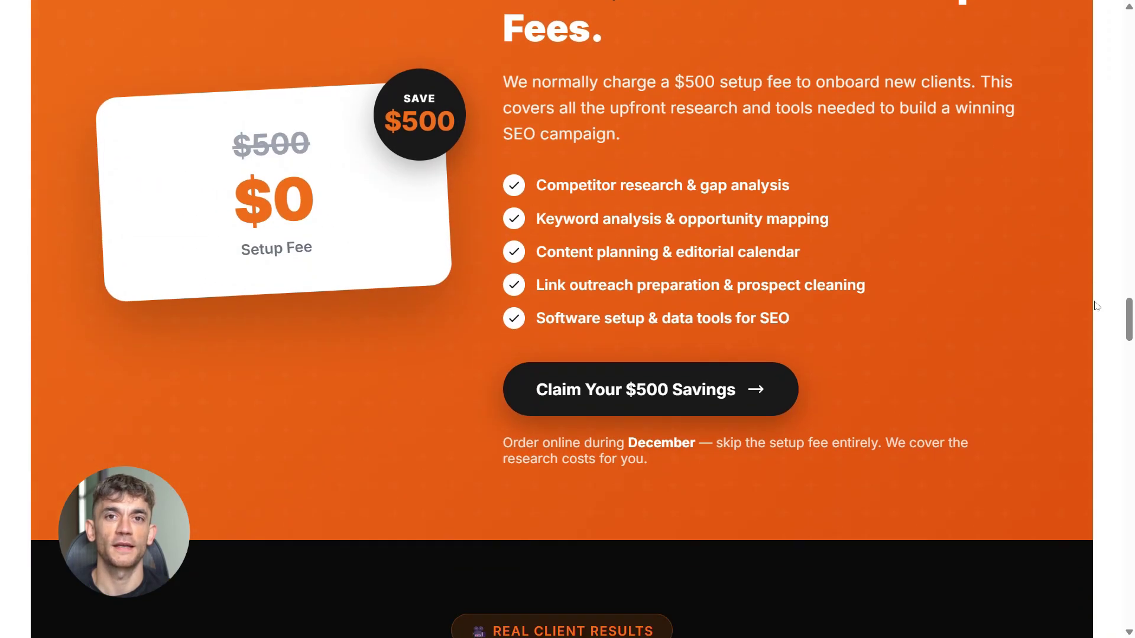